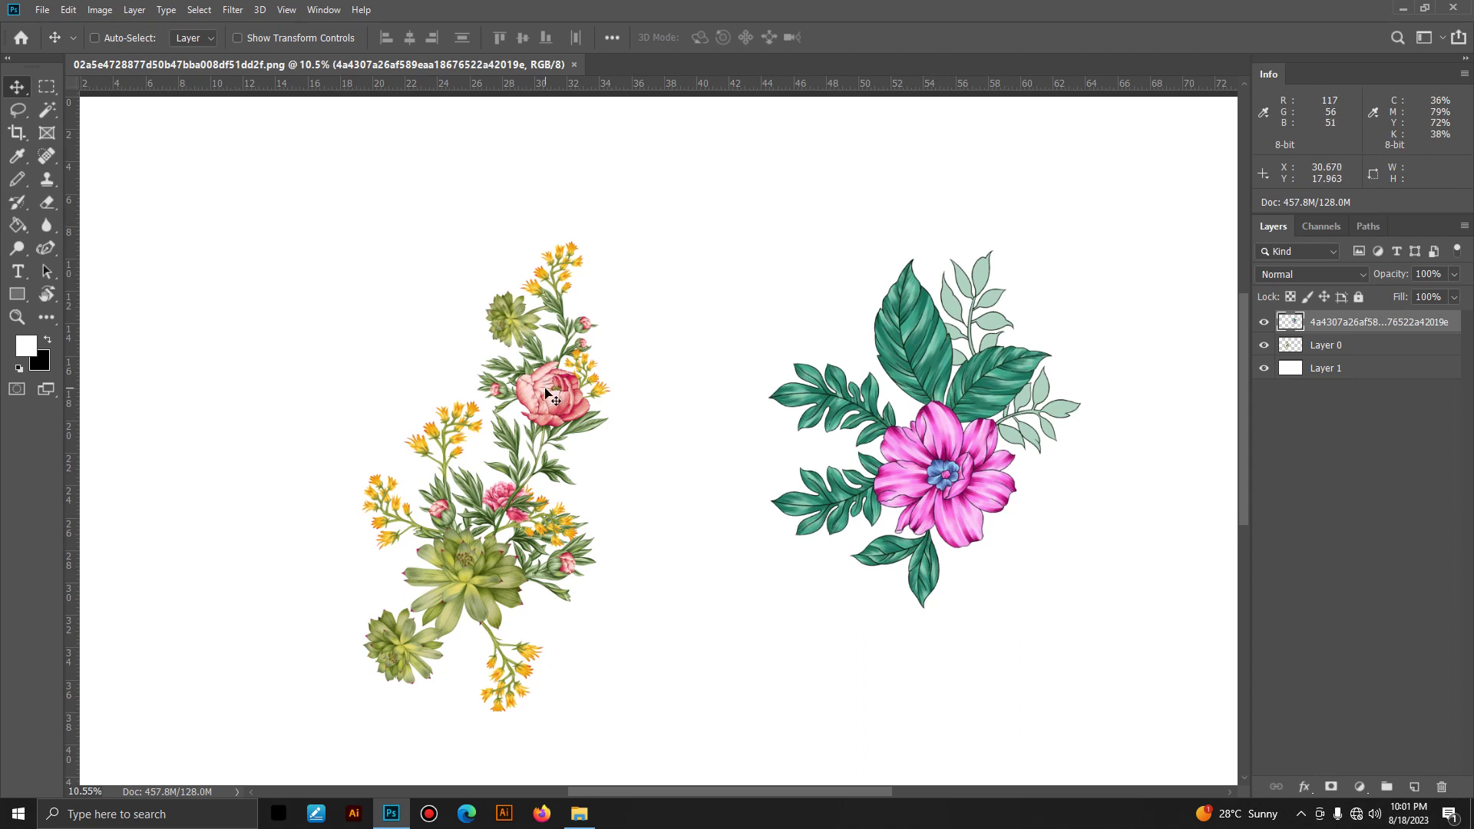
Step: Check which layers lie under the pink flower and the left floral spray
right_click(928, 477)
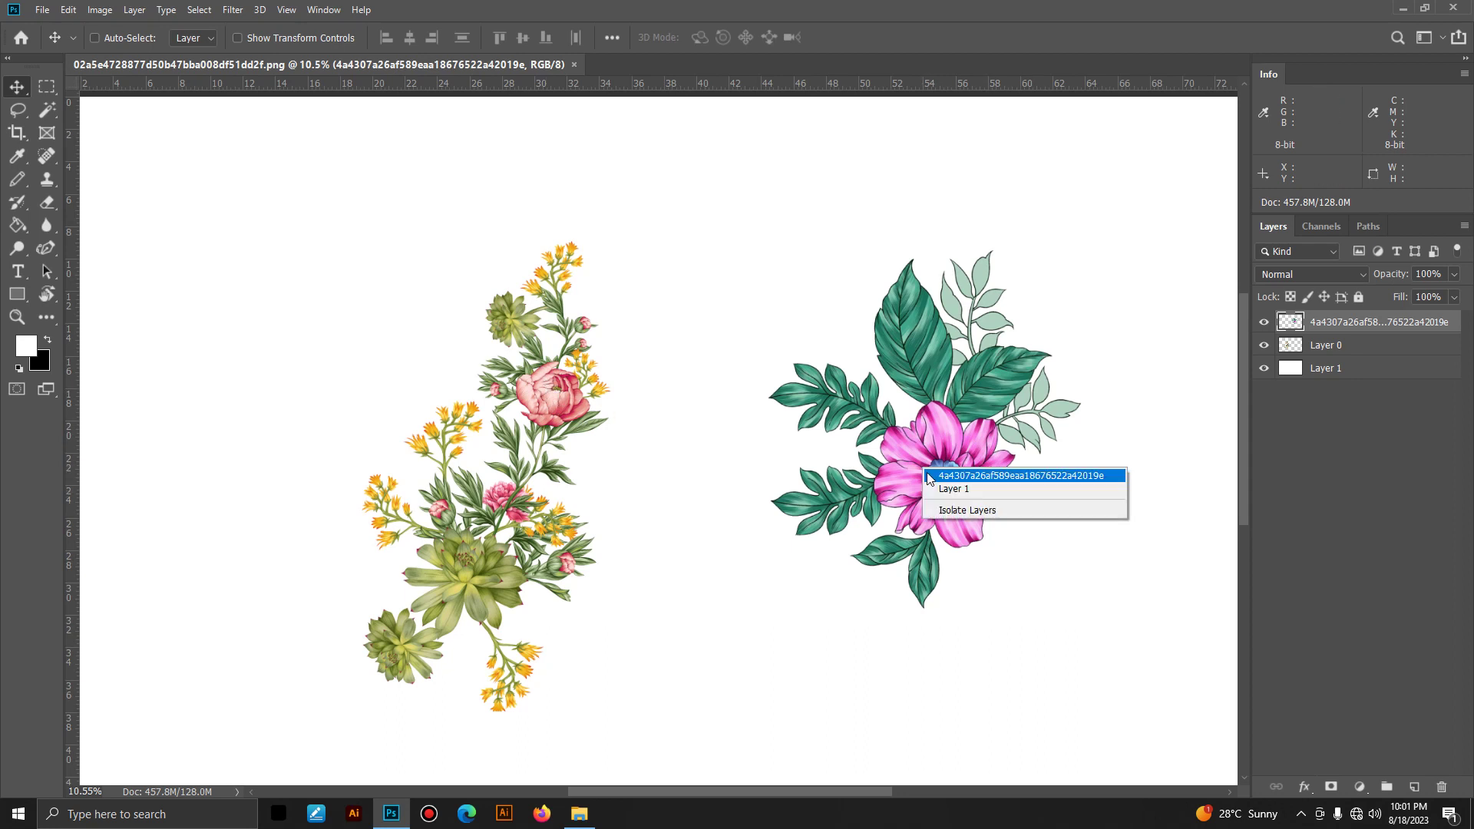
left_click(931, 475)
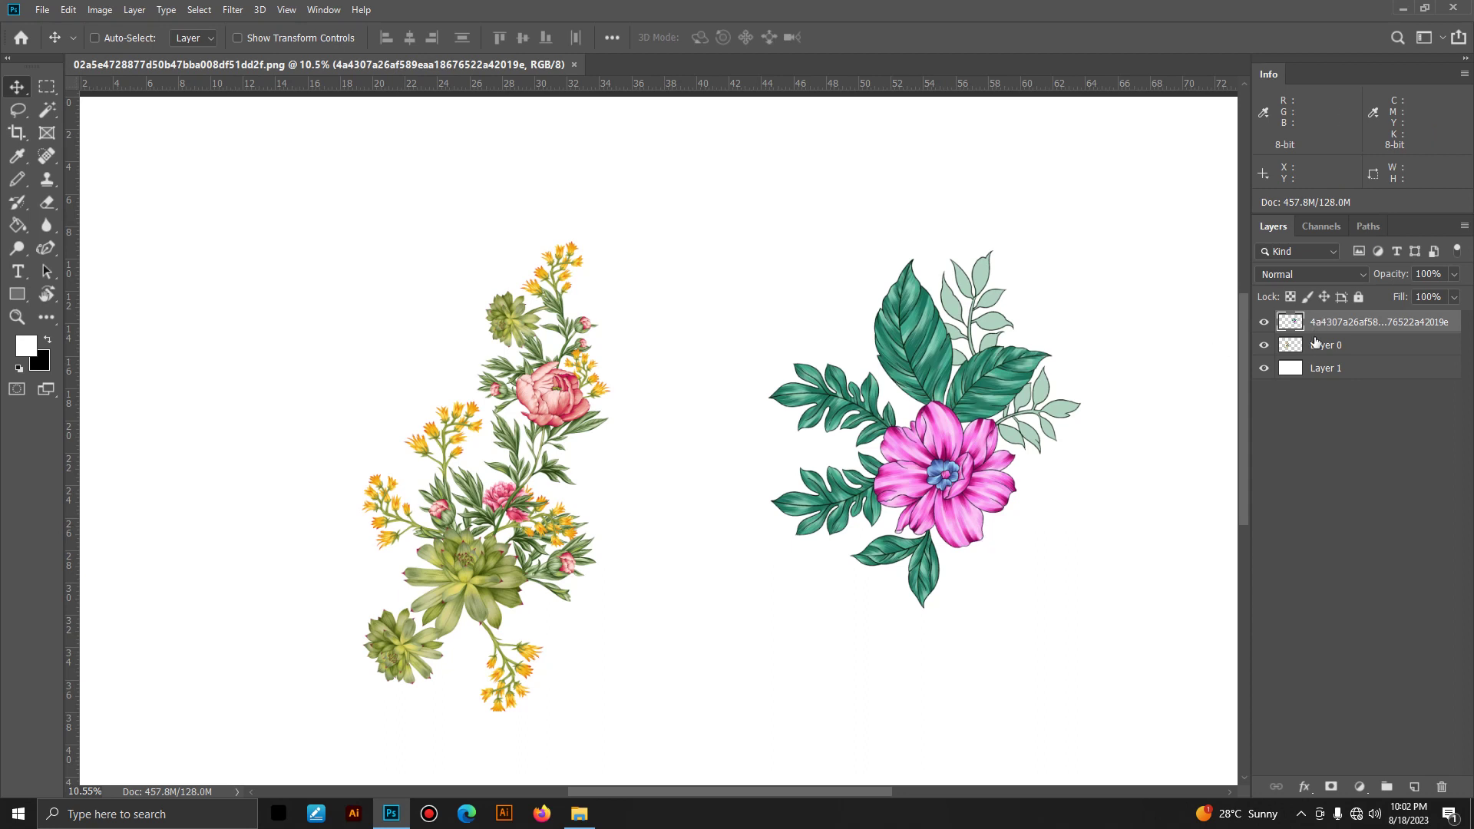
right_click(541, 391)
left_click(568, 396)
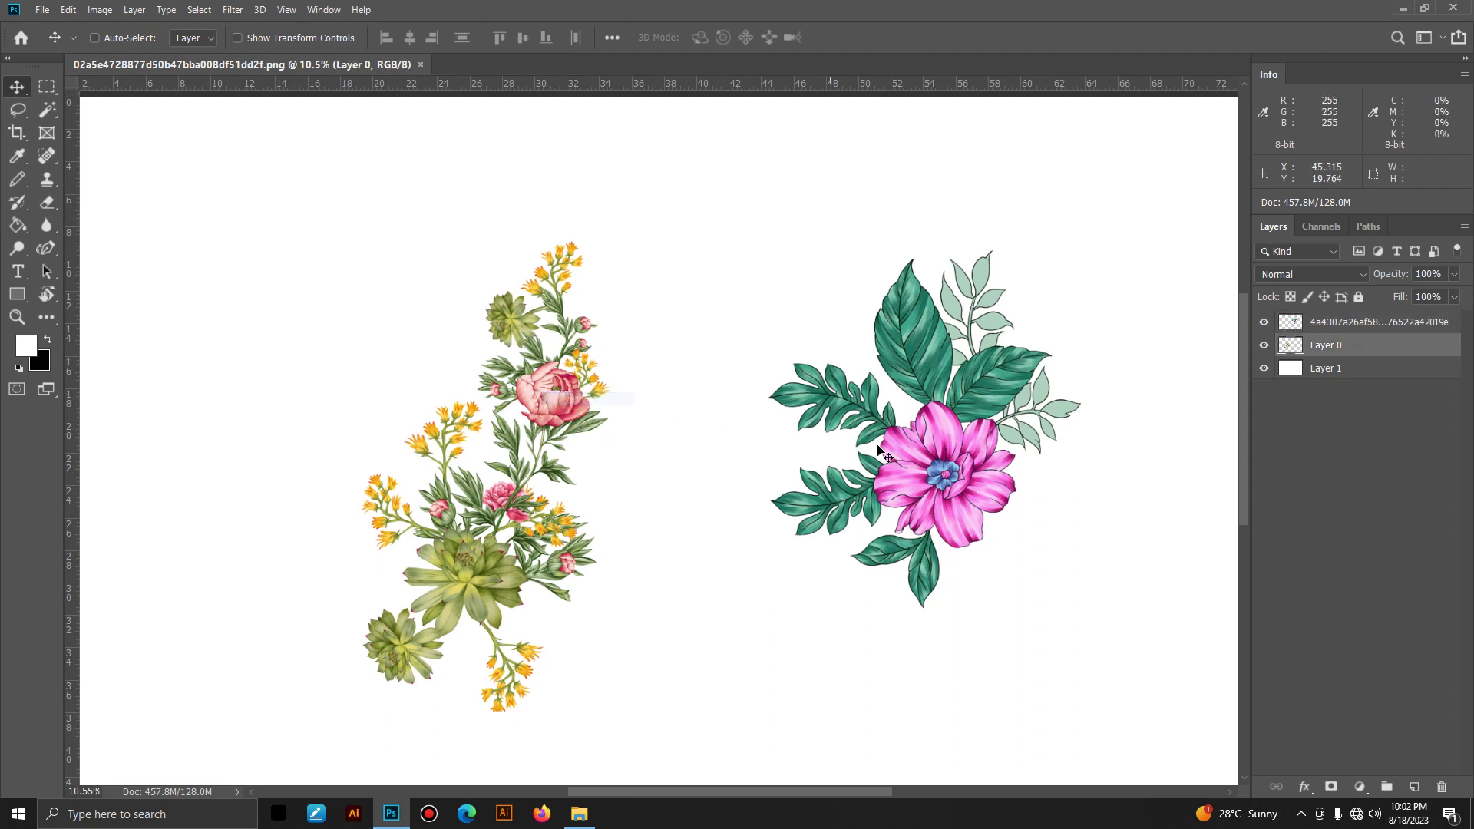
right_click(932, 469)
left_click(931, 468)
Step: Select Layer 0 and shift the left floral spray up and to the left
right_click(541, 396)
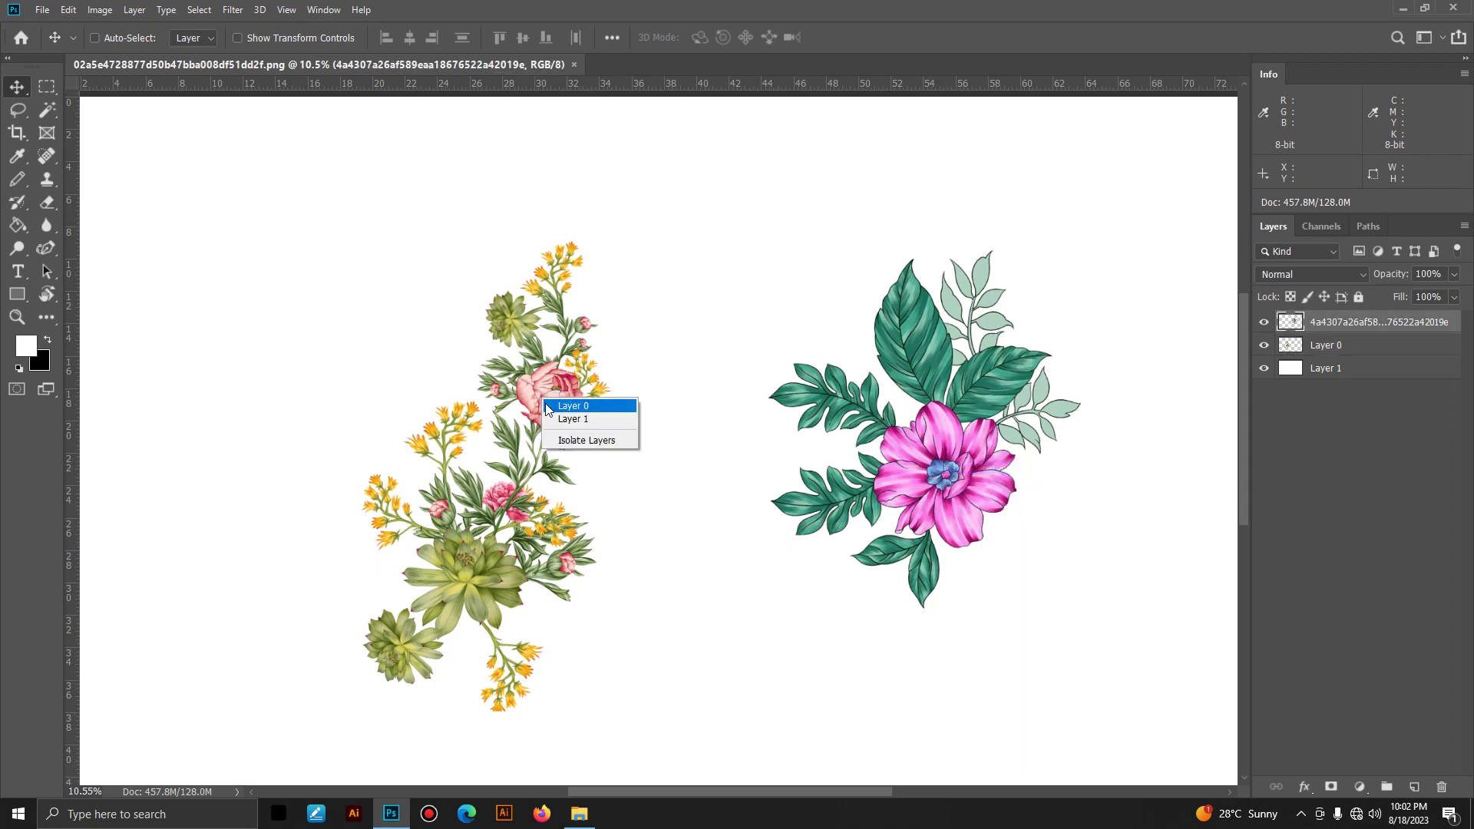
left_click(547, 407)
right_click(551, 401)
left_click(558, 406)
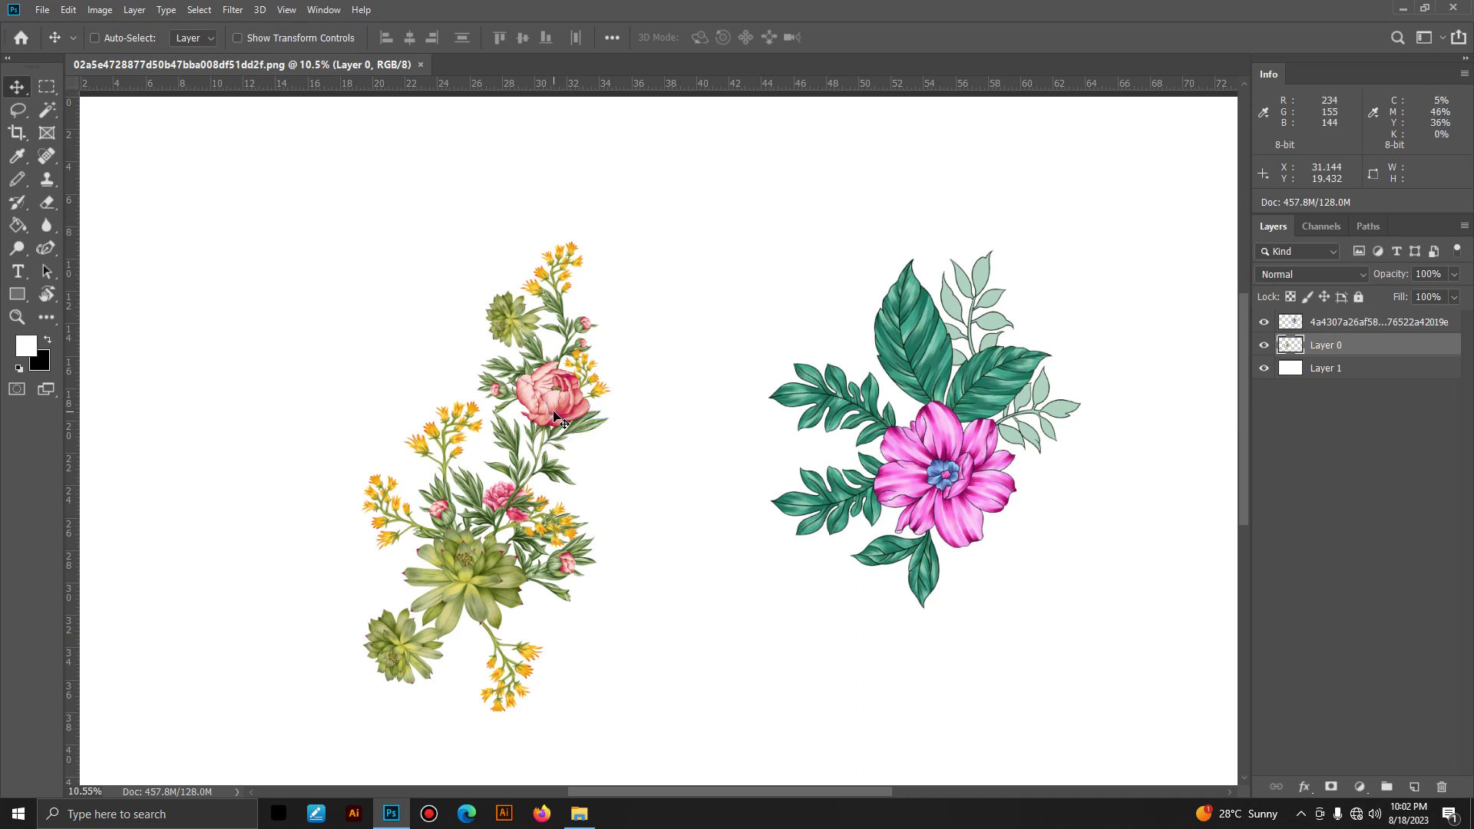
left_click_drag(554, 417, 494, 359)
Step: Select the pink flower's layer and move it down and to the right
right_click(940, 472)
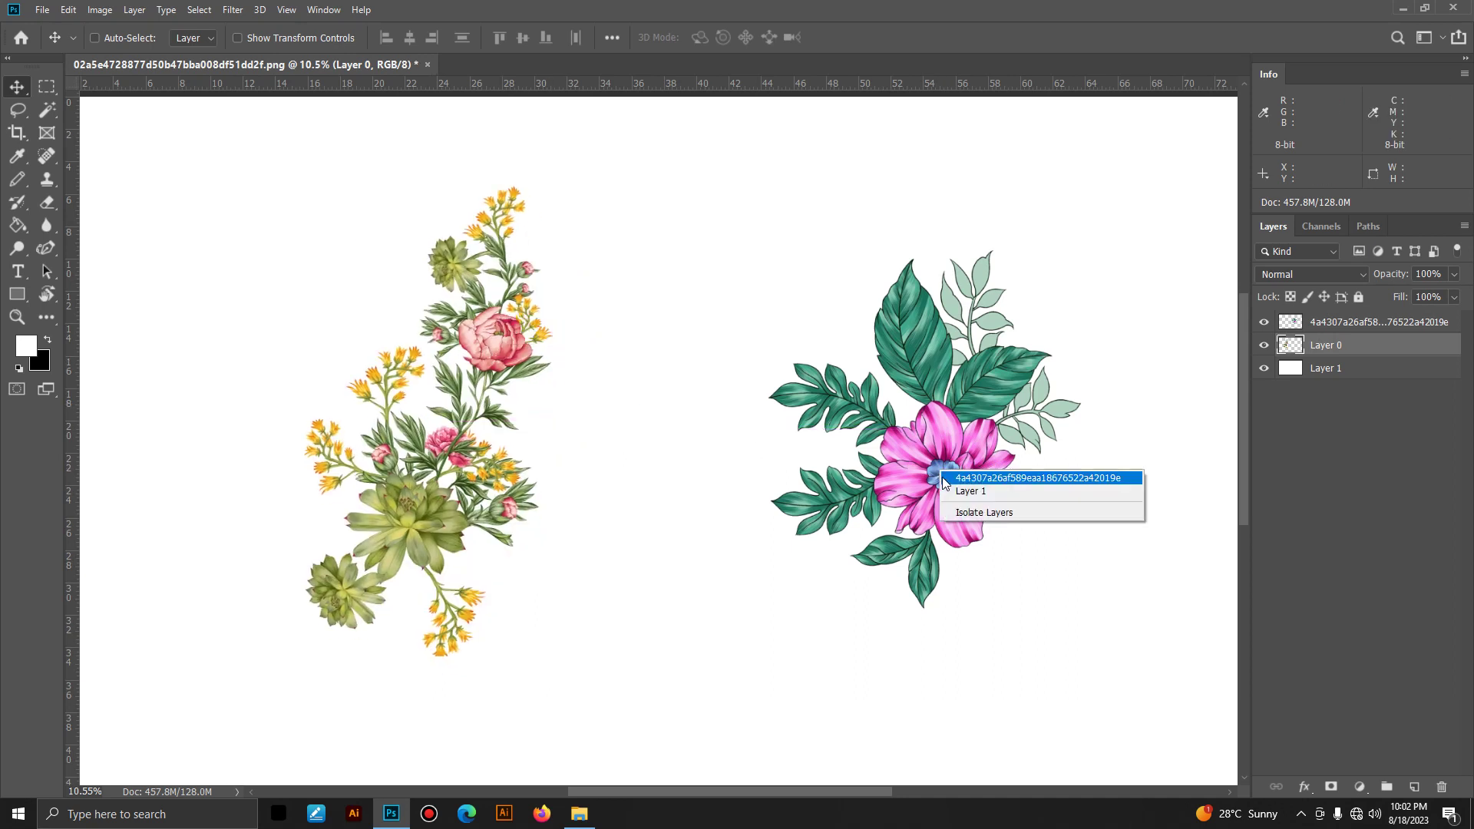
left_click(946, 478)
left_click_drag(943, 479, 968, 514)
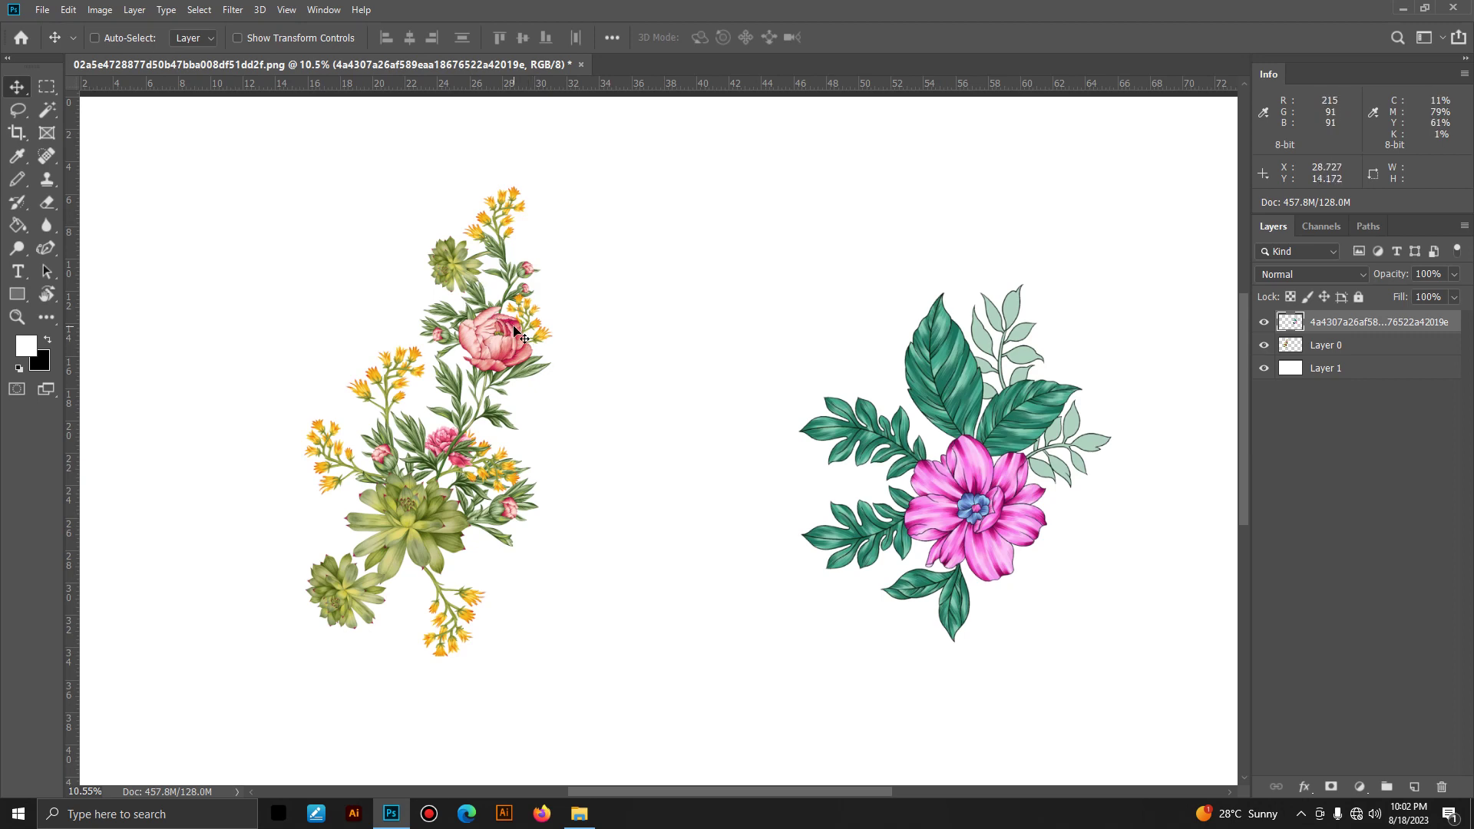
Step: Hide the white background Layer 1 so the bouquets sit on transparency
left_click(1264, 368)
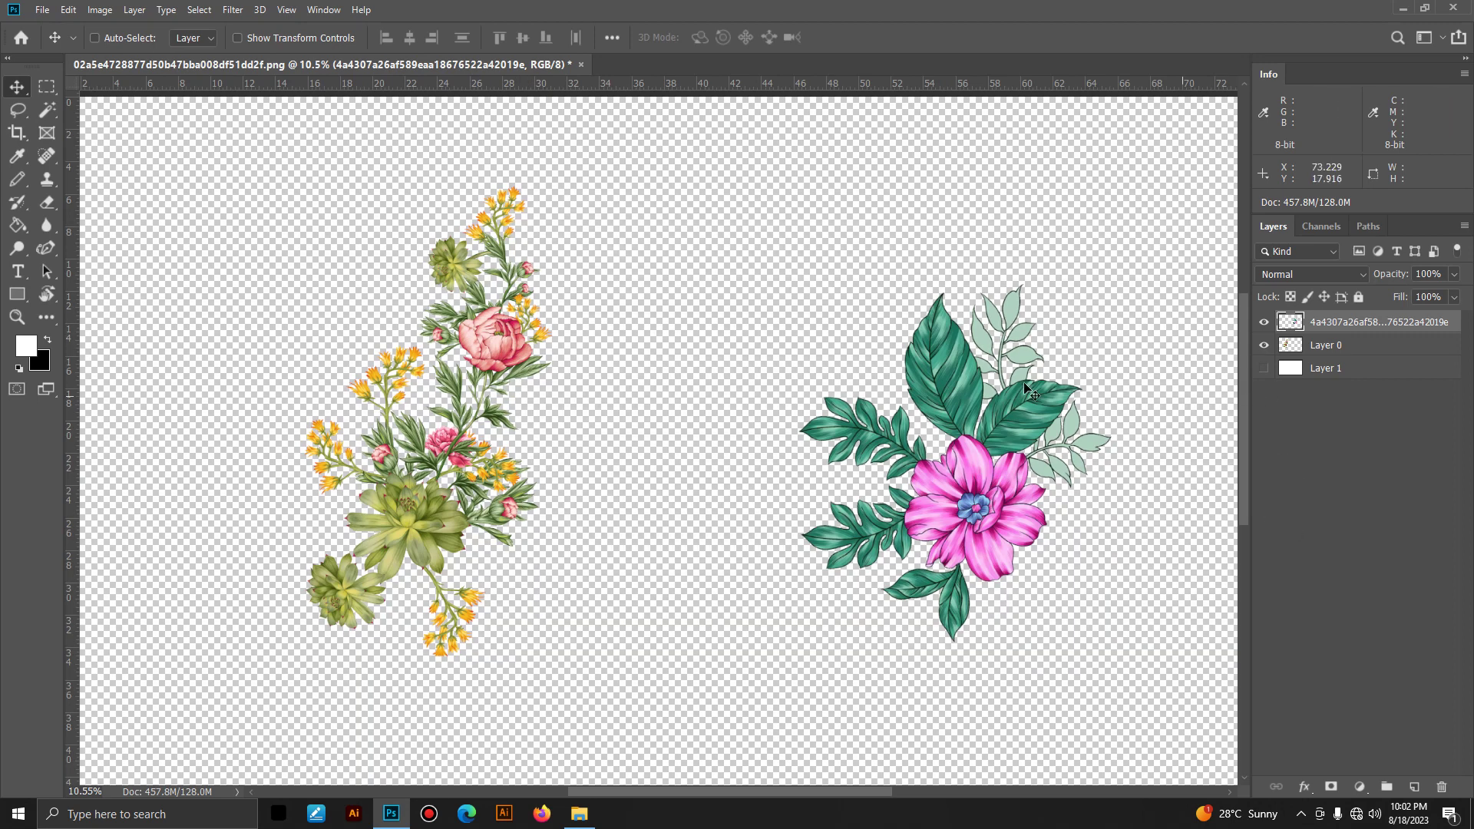
right_click(998, 486)
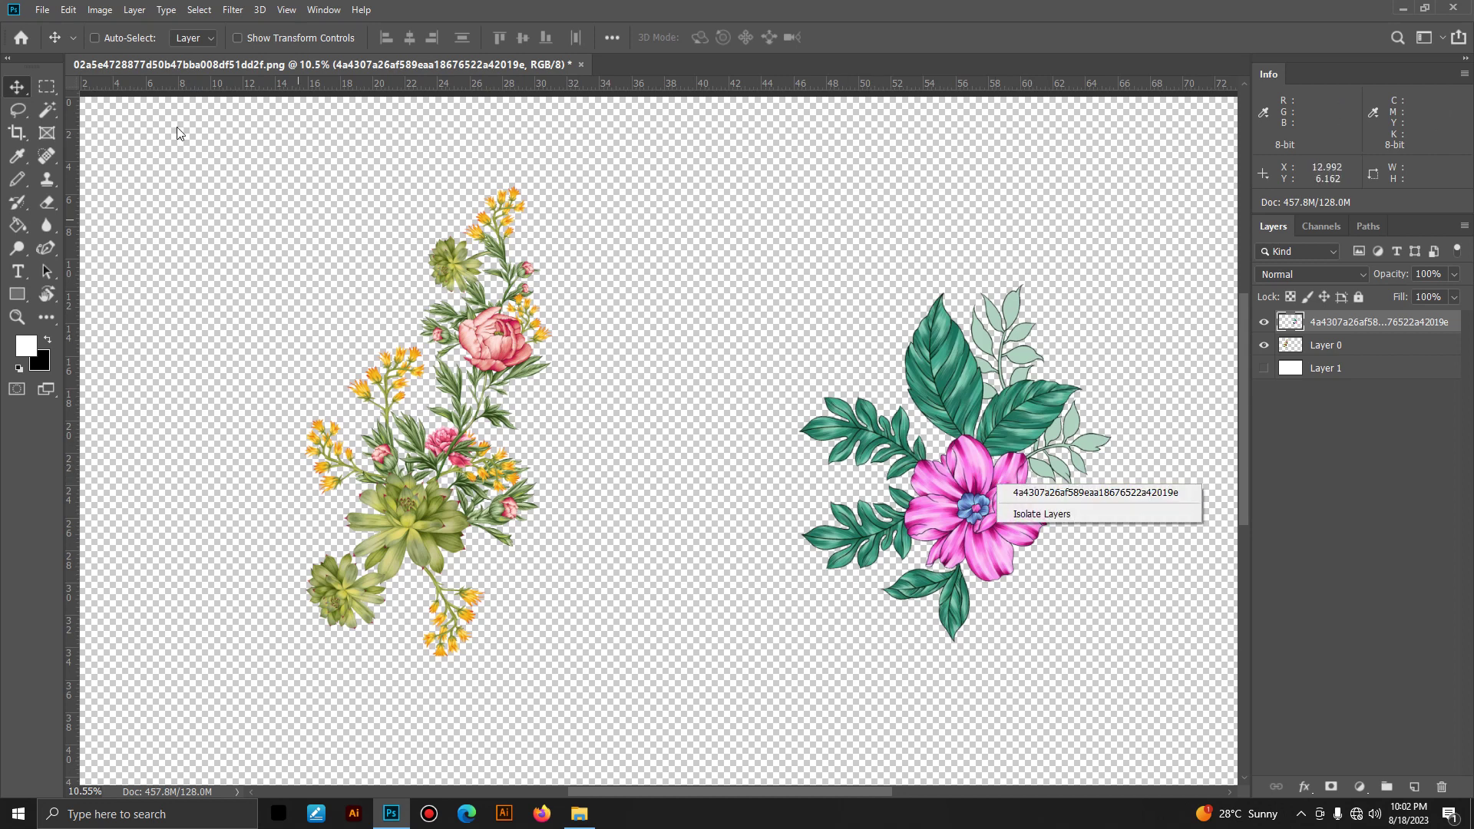
left_click(94, 9)
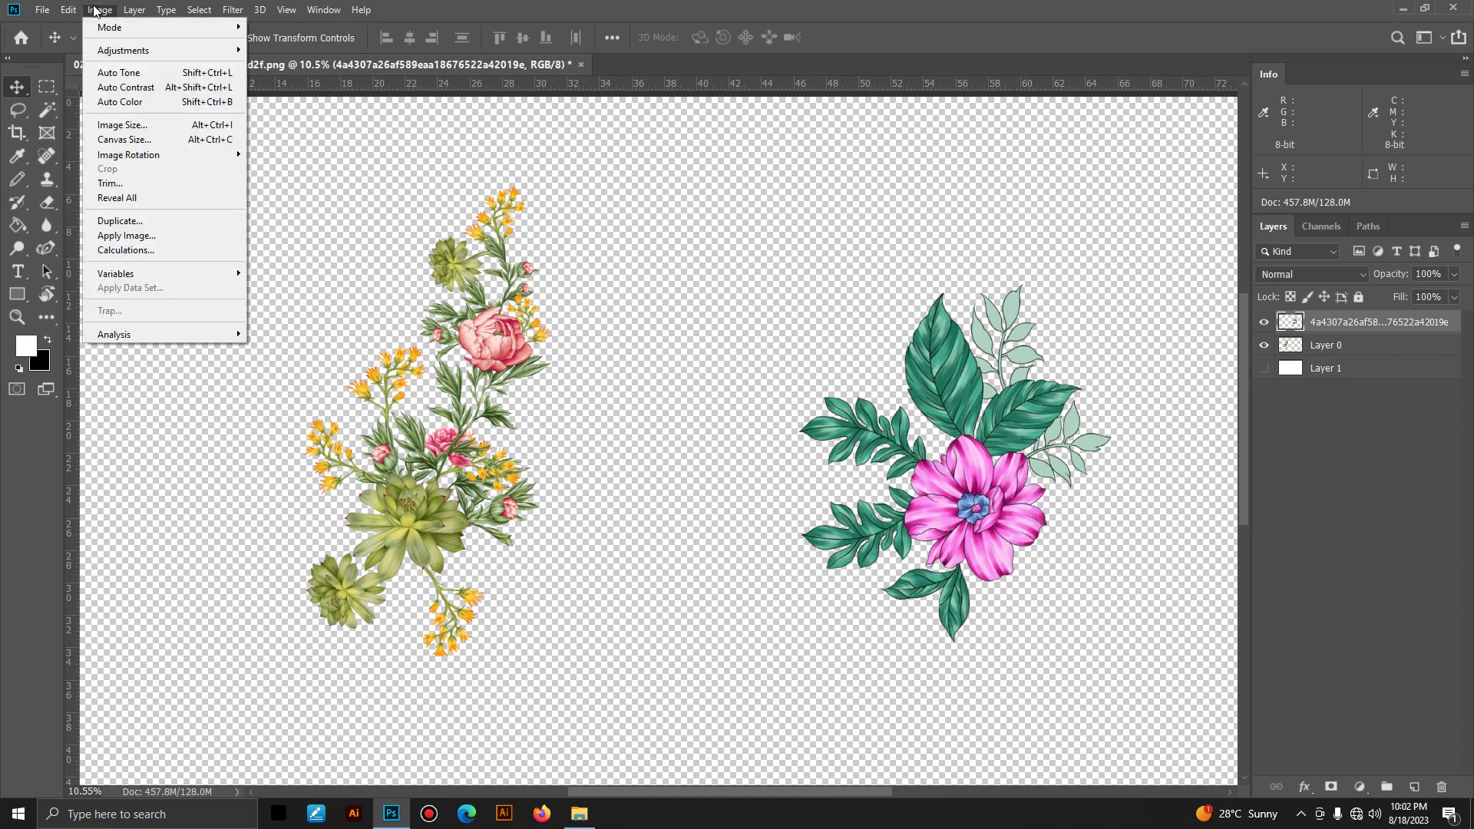
mouse_move(123, 49)
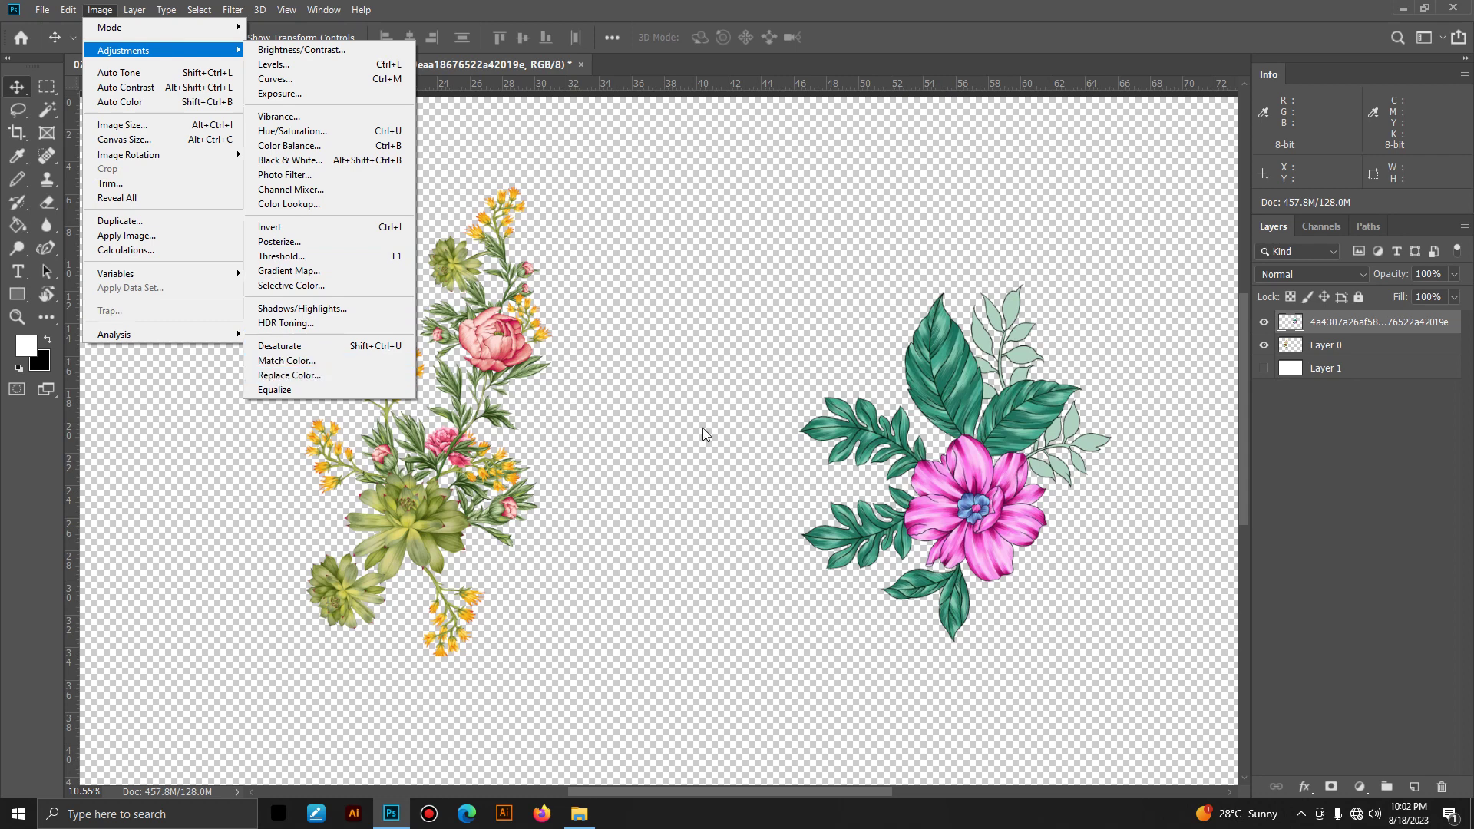
left_click(729, 428)
Step: Select the pink bouquet's layer and nudge the bouquet into a new position
right_click(948, 386)
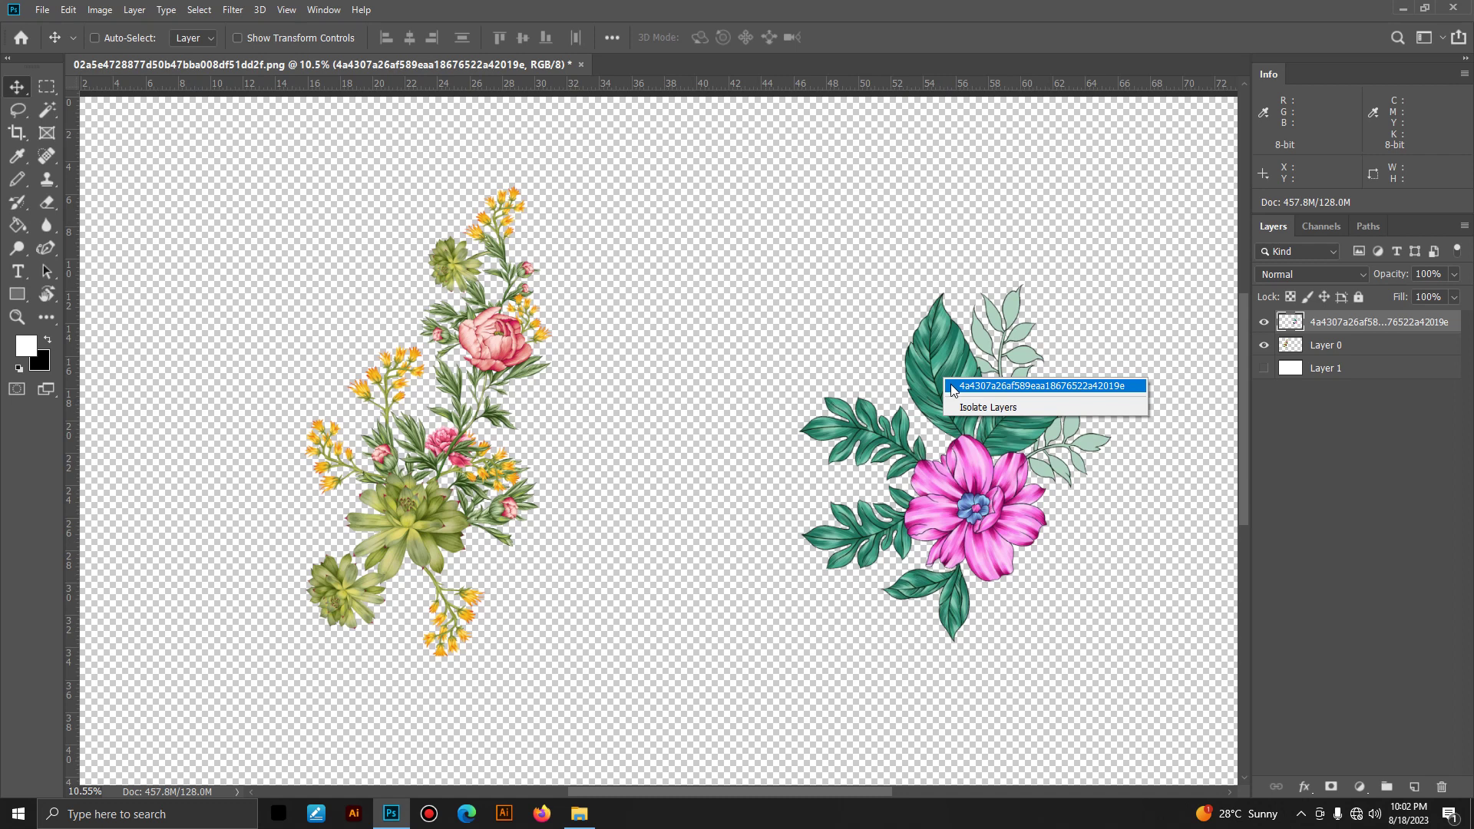
left_click(952, 386)
mouse_move(952, 391)
left_mouse_down()
mouse_move(941, 351)
mouse_move(990, 442)
left_mouse_up()
right_click(940, 346)
left_click(959, 350)
left_click(1264, 324)
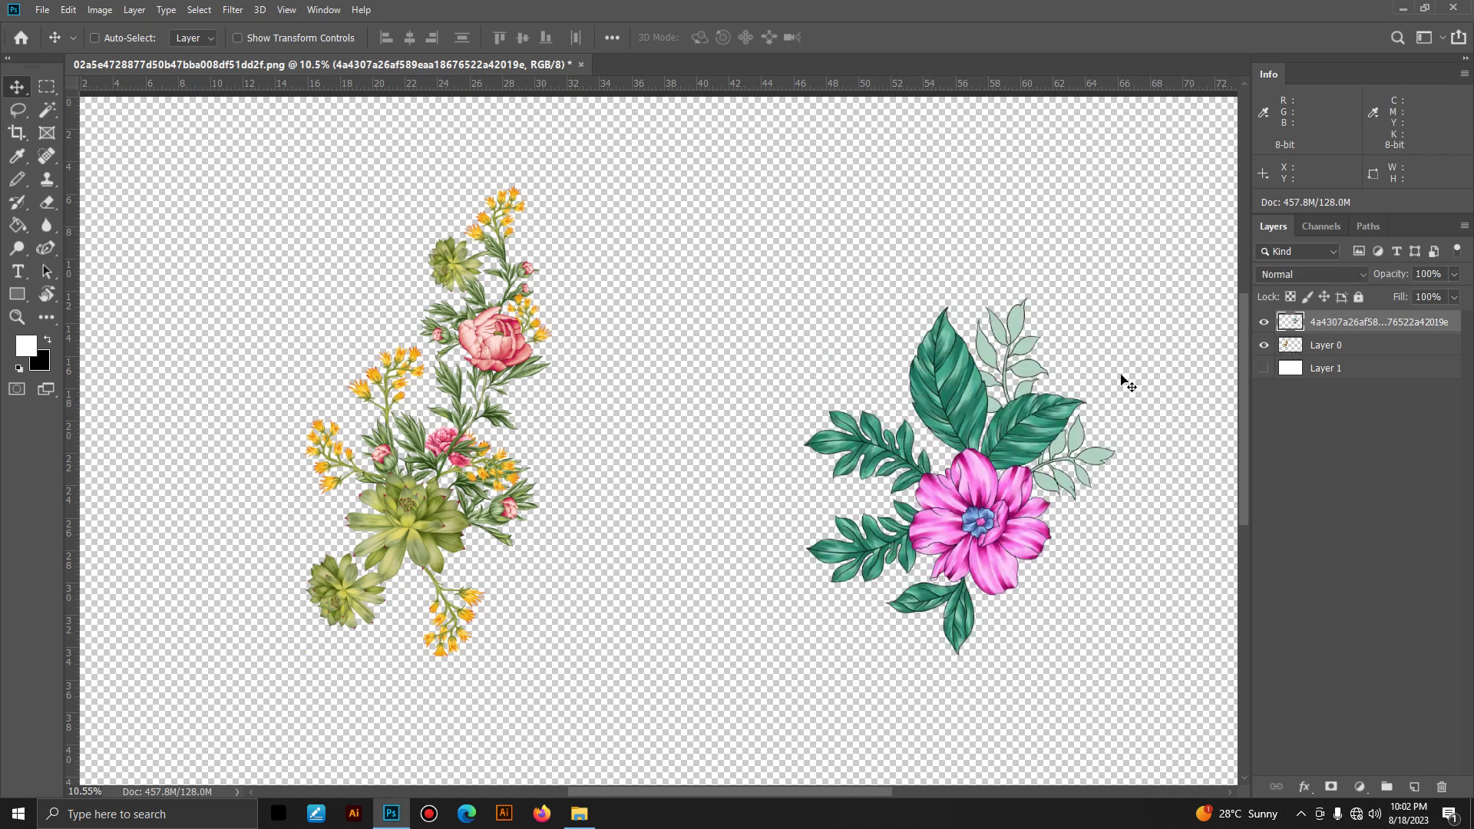
left_click(101, 10)
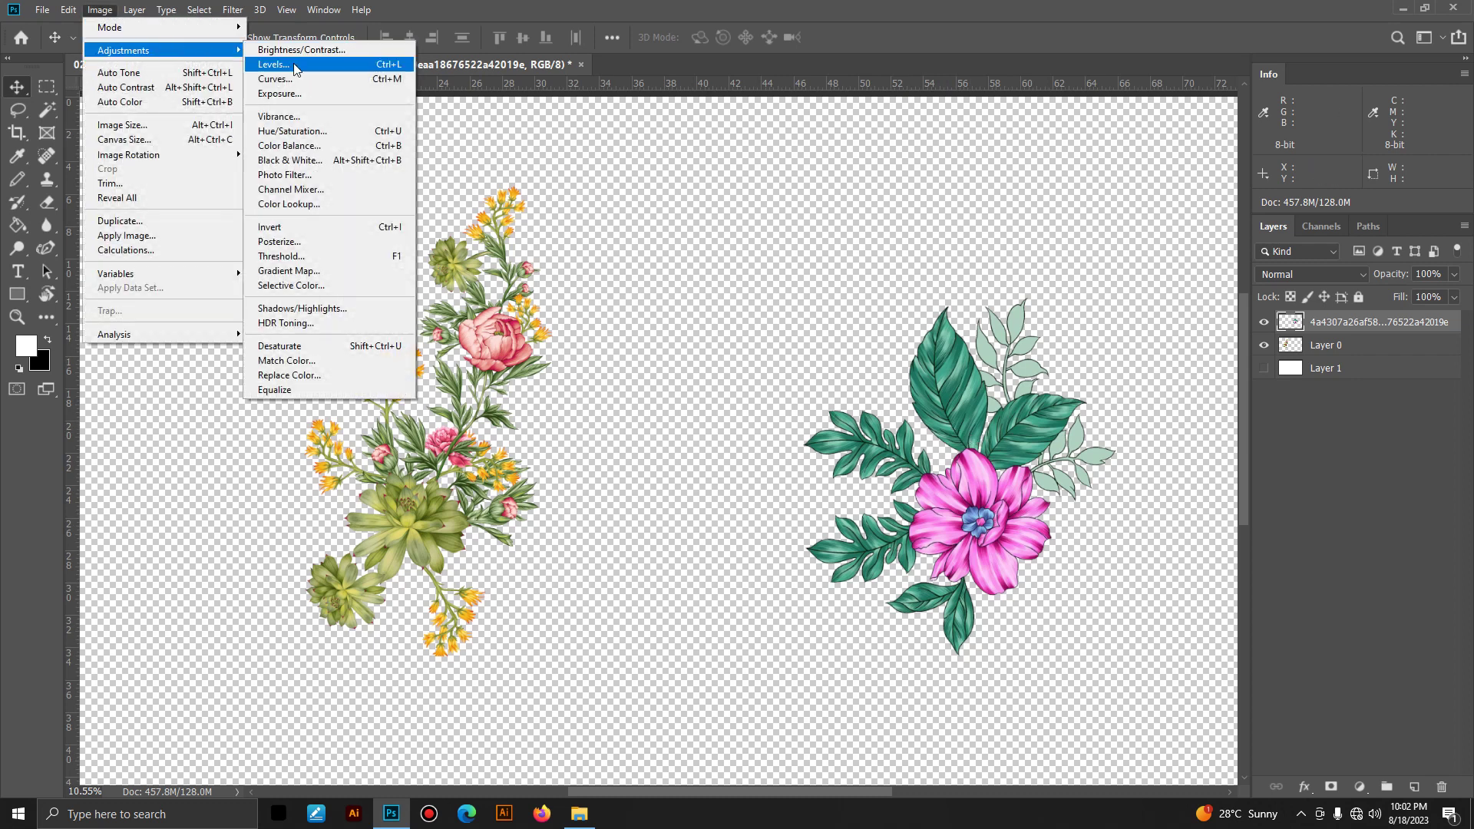
Step: In Match Color, set the Source to this .png document
left_click(321, 361)
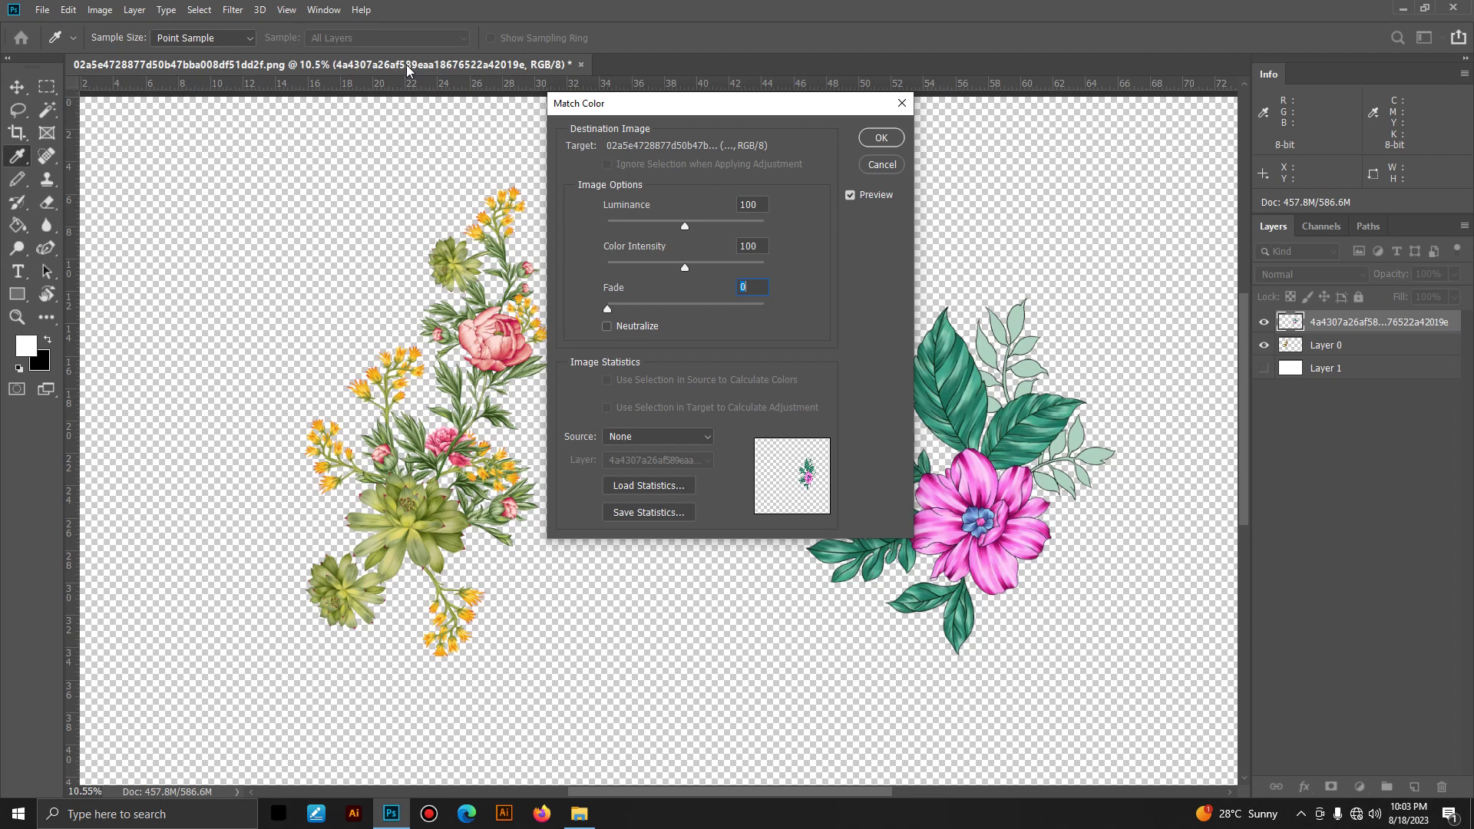
left_click(676, 436)
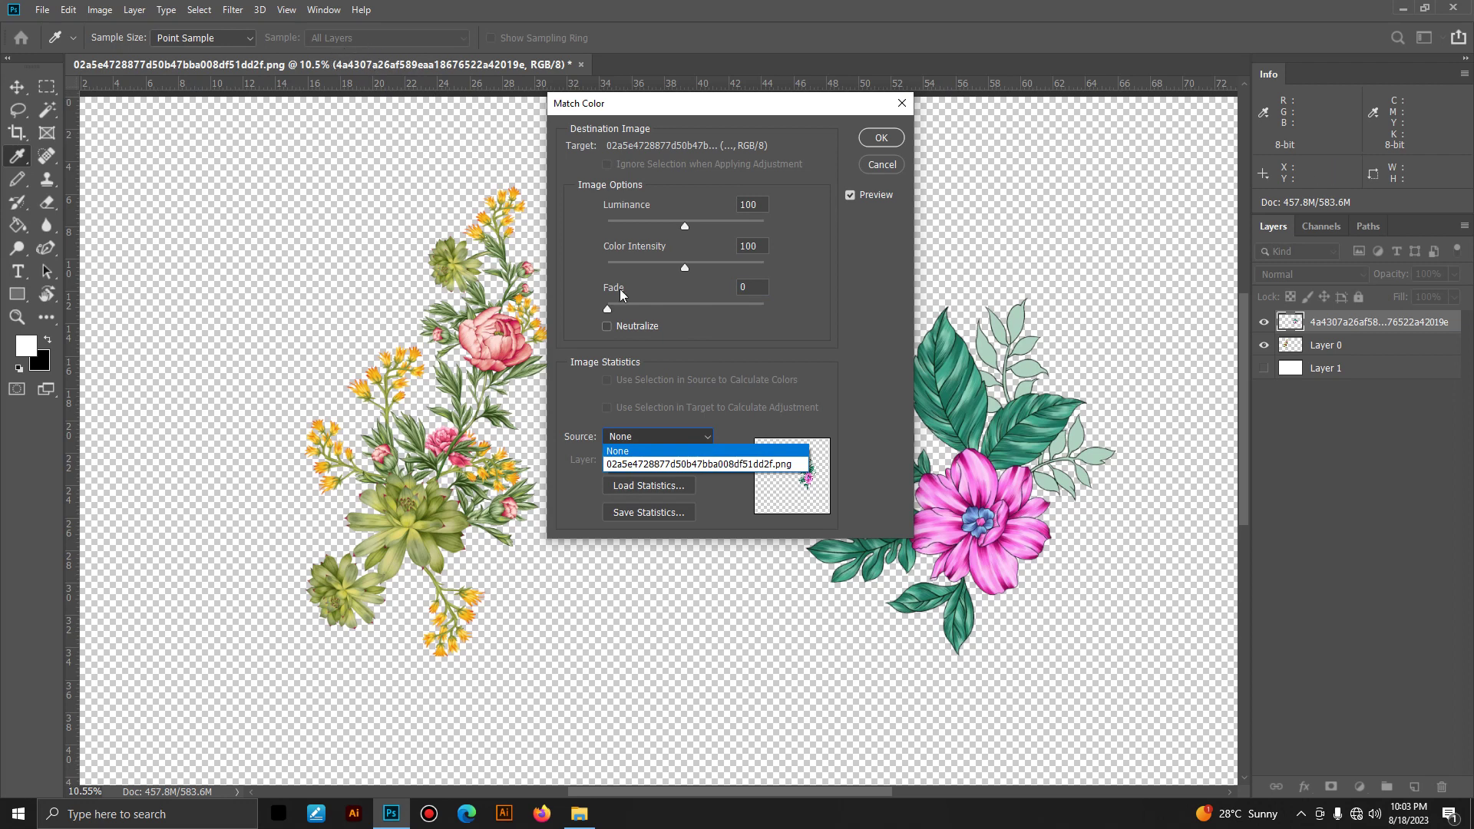
left_click(629, 464)
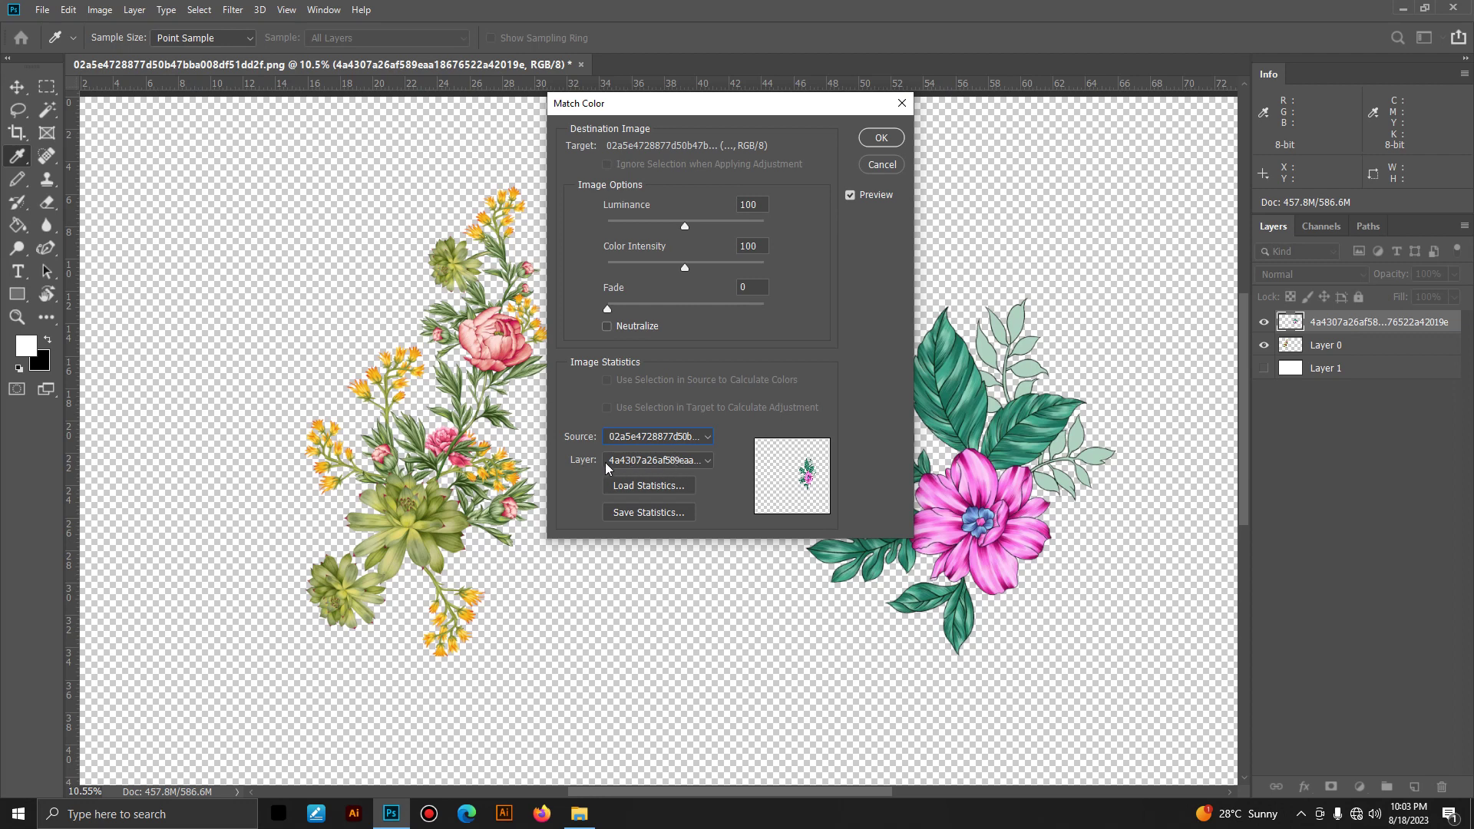
left_click(647, 460)
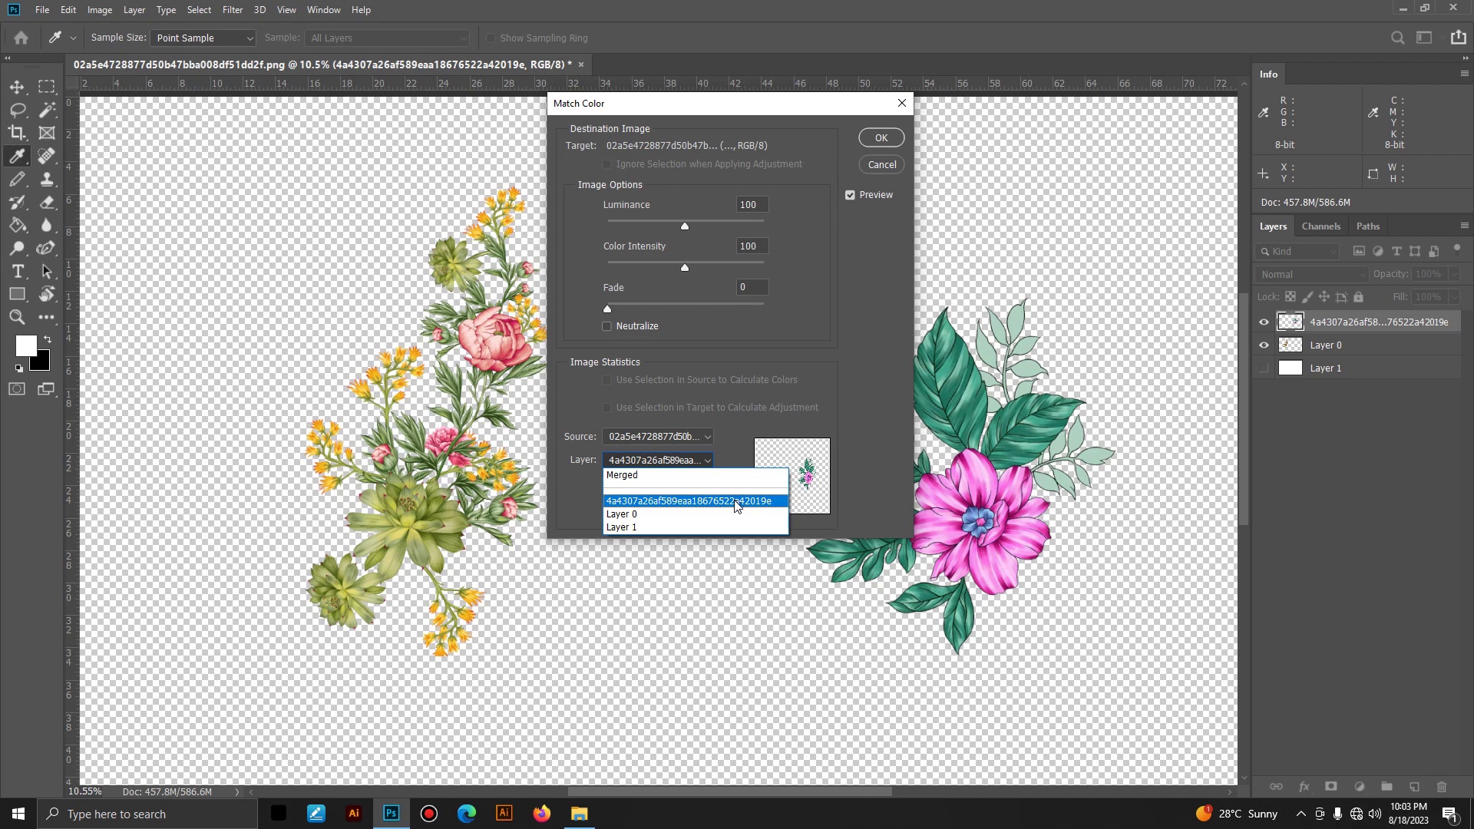
left_click(1330, 322)
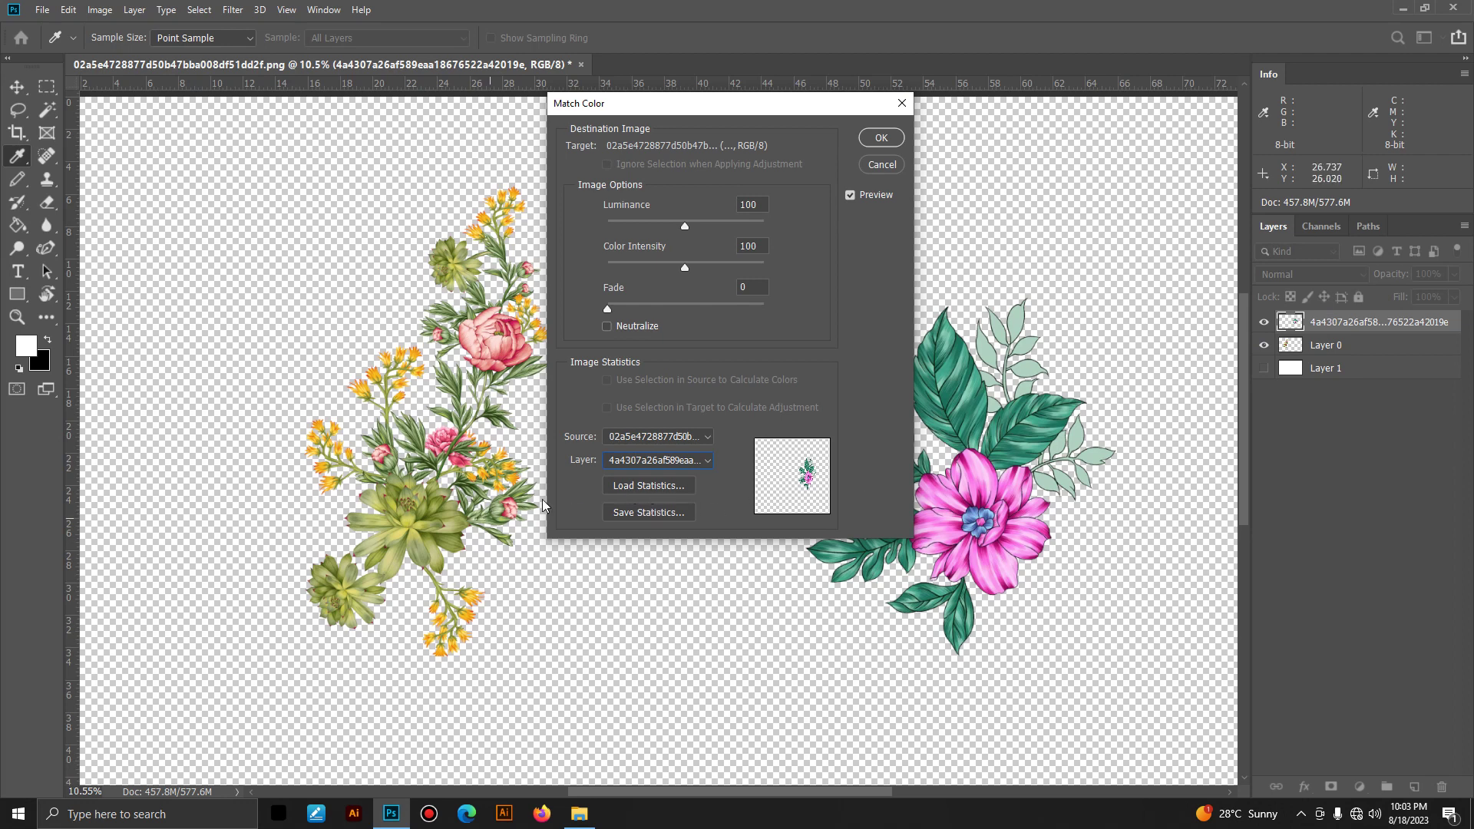
Step: Sample colours from Layer 0, compare the preview, and apply the match
left_click(646, 465)
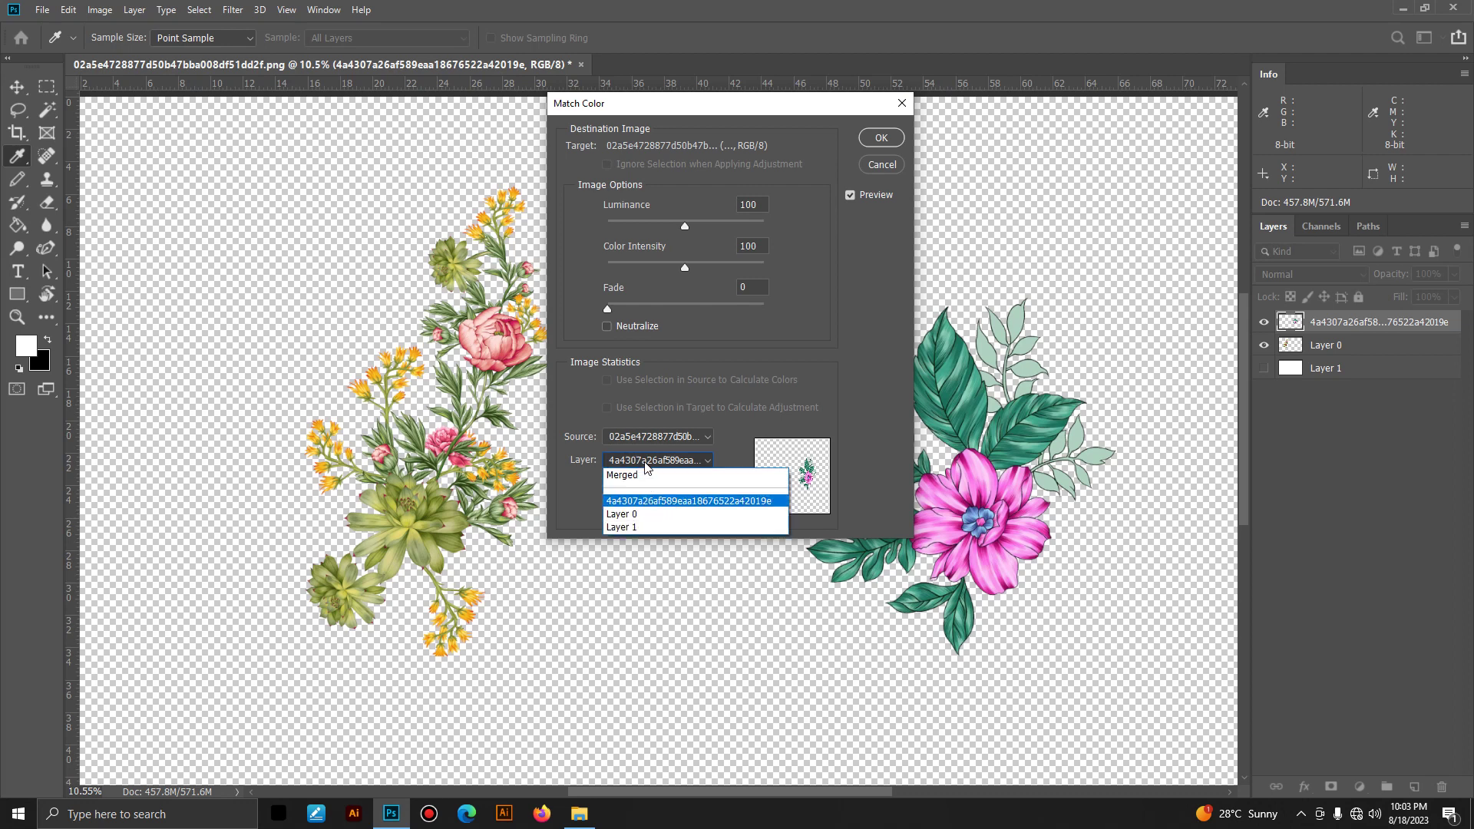
left_click(622, 514)
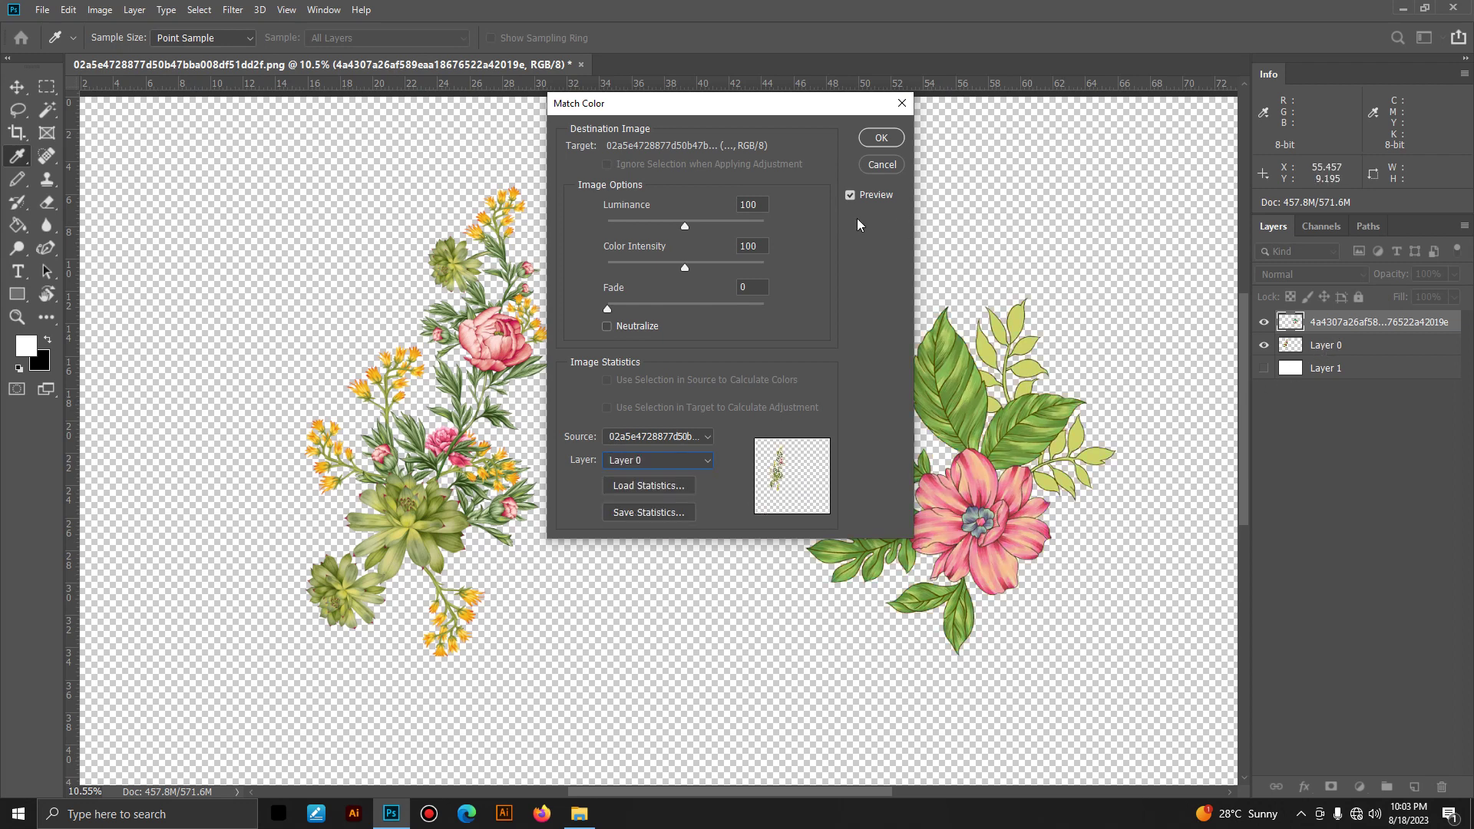
left_click(851, 196)
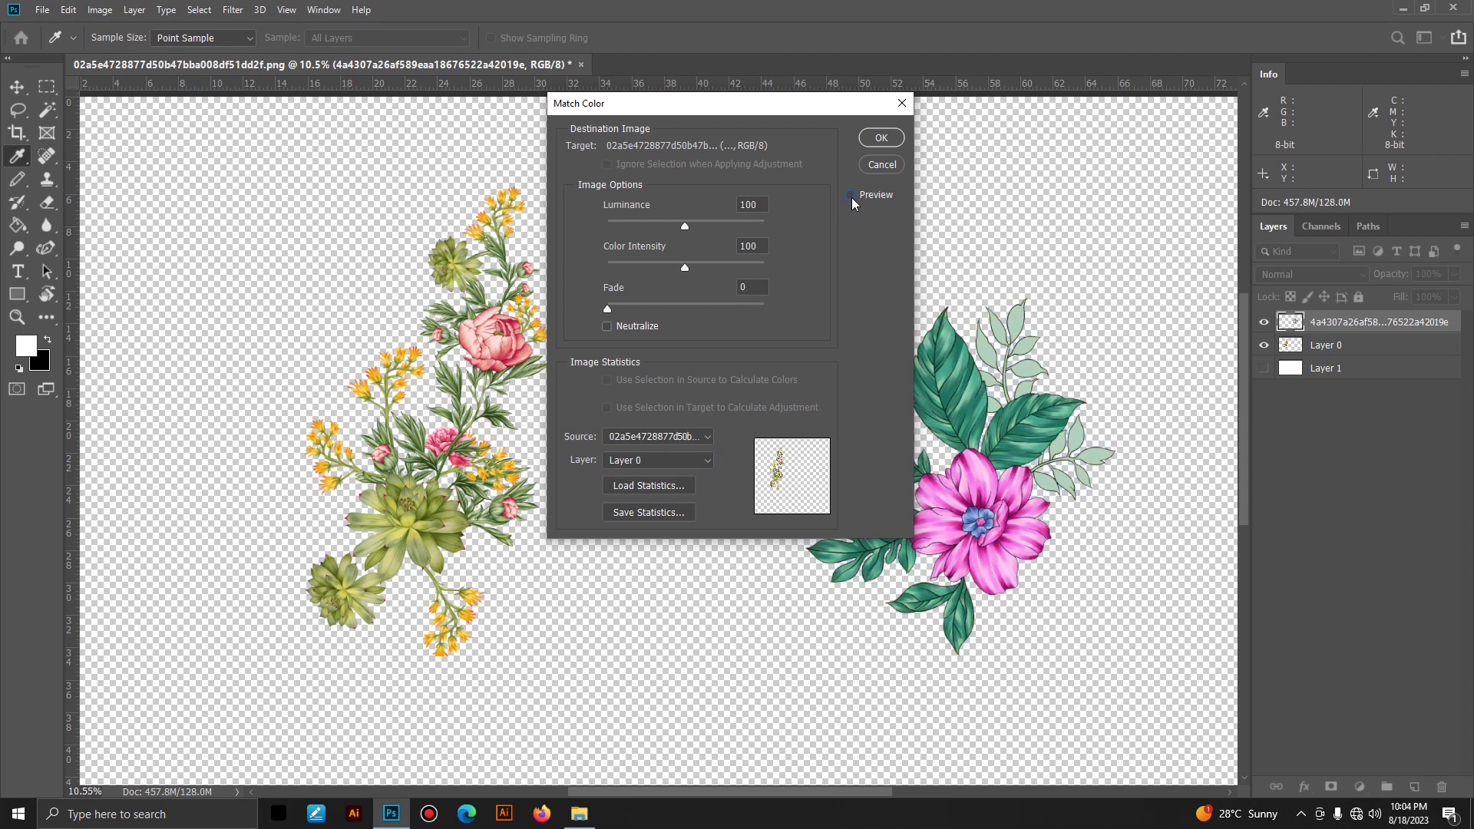
left_click(851, 196)
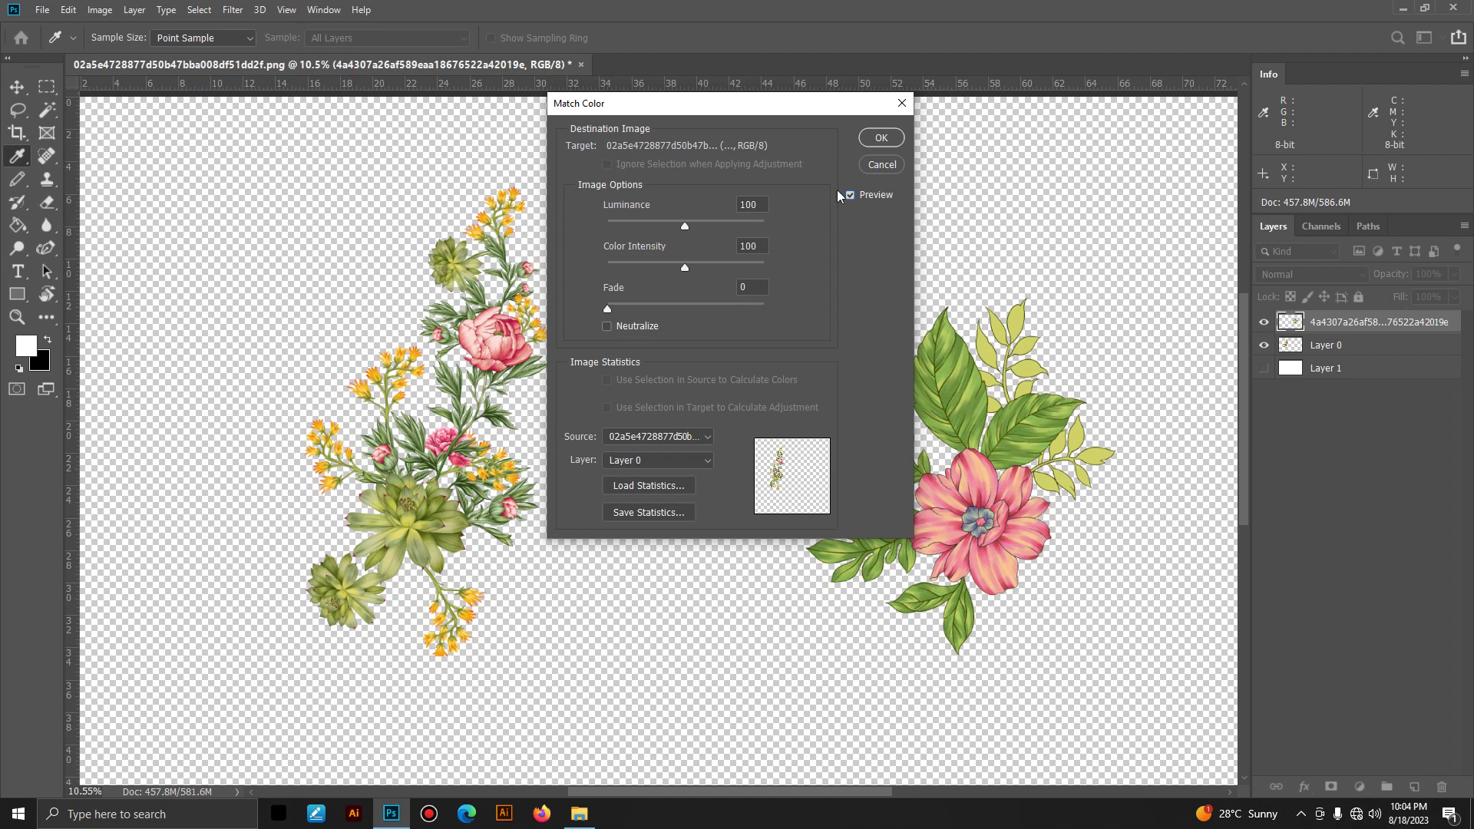
left_click(878, 141)
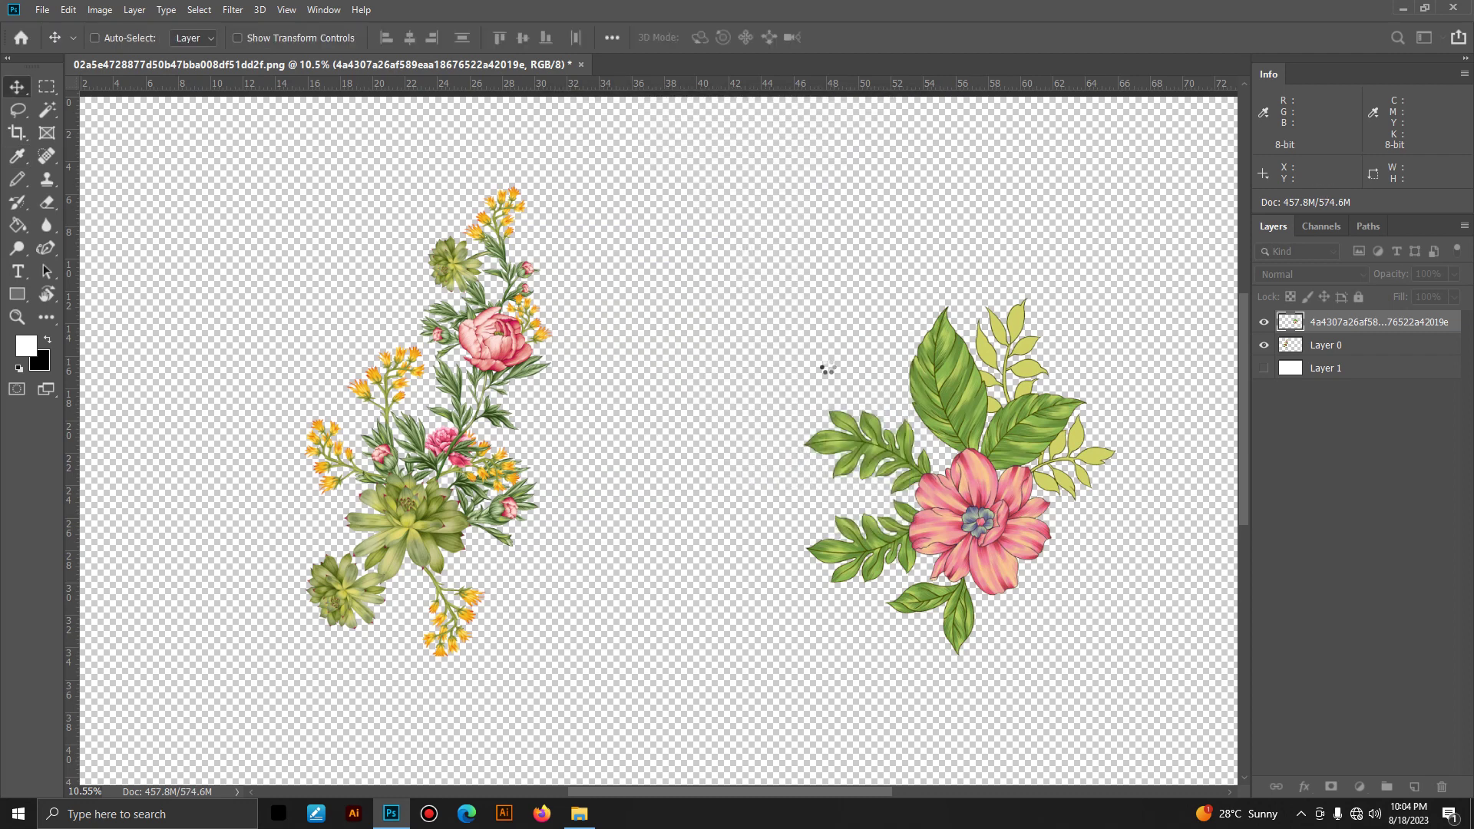
Step: Darken the bouquet's shadows in Curves by moving the black input slider right
key("ctrl+m")
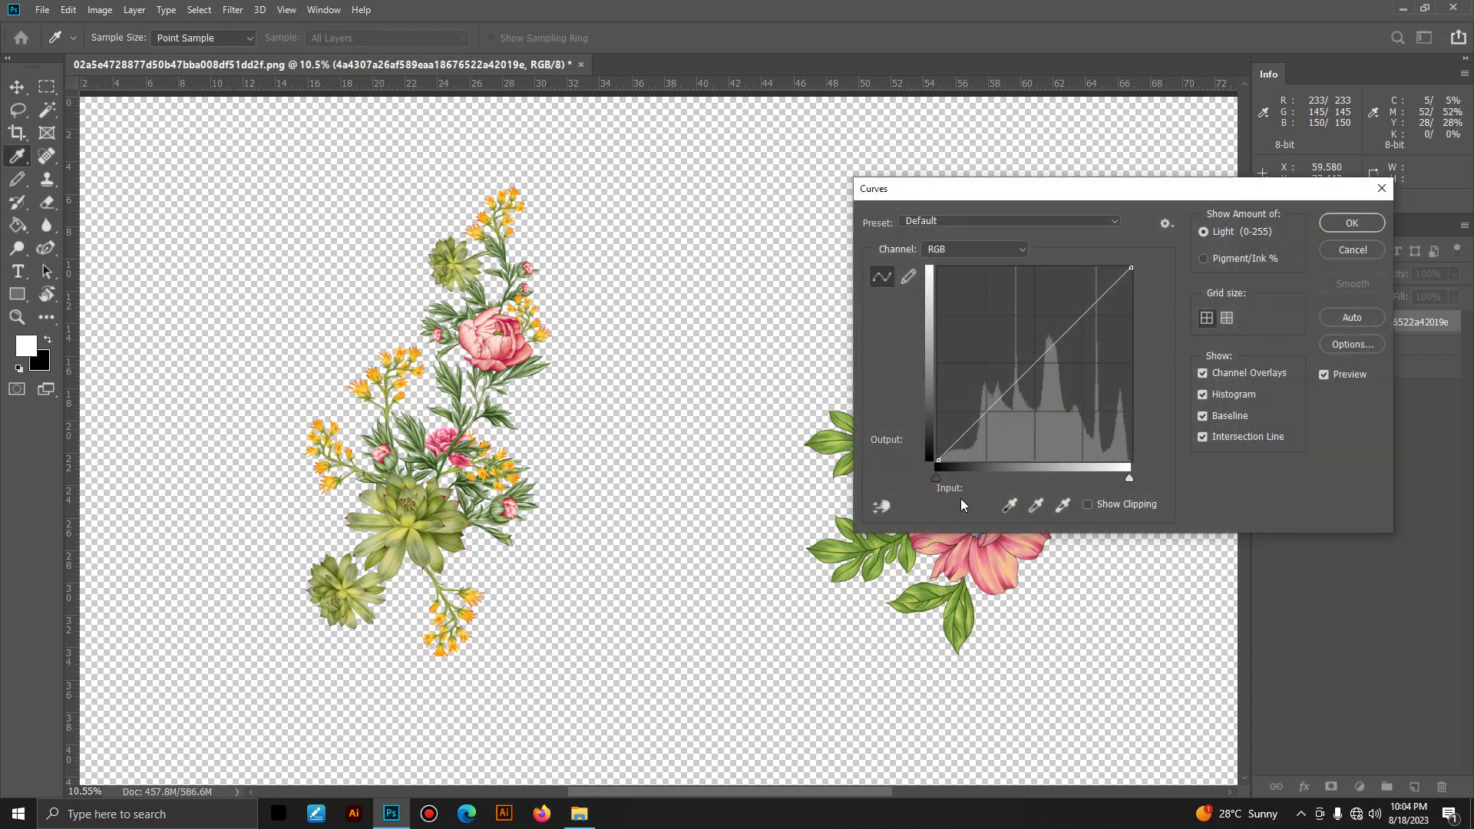
left_click_drag(937, 476, 962, 476)
key("Return")
Step: Try small Hue shifts in Hue/Saturation, leaving the hue nearly unchanged
key("ctrl+u")
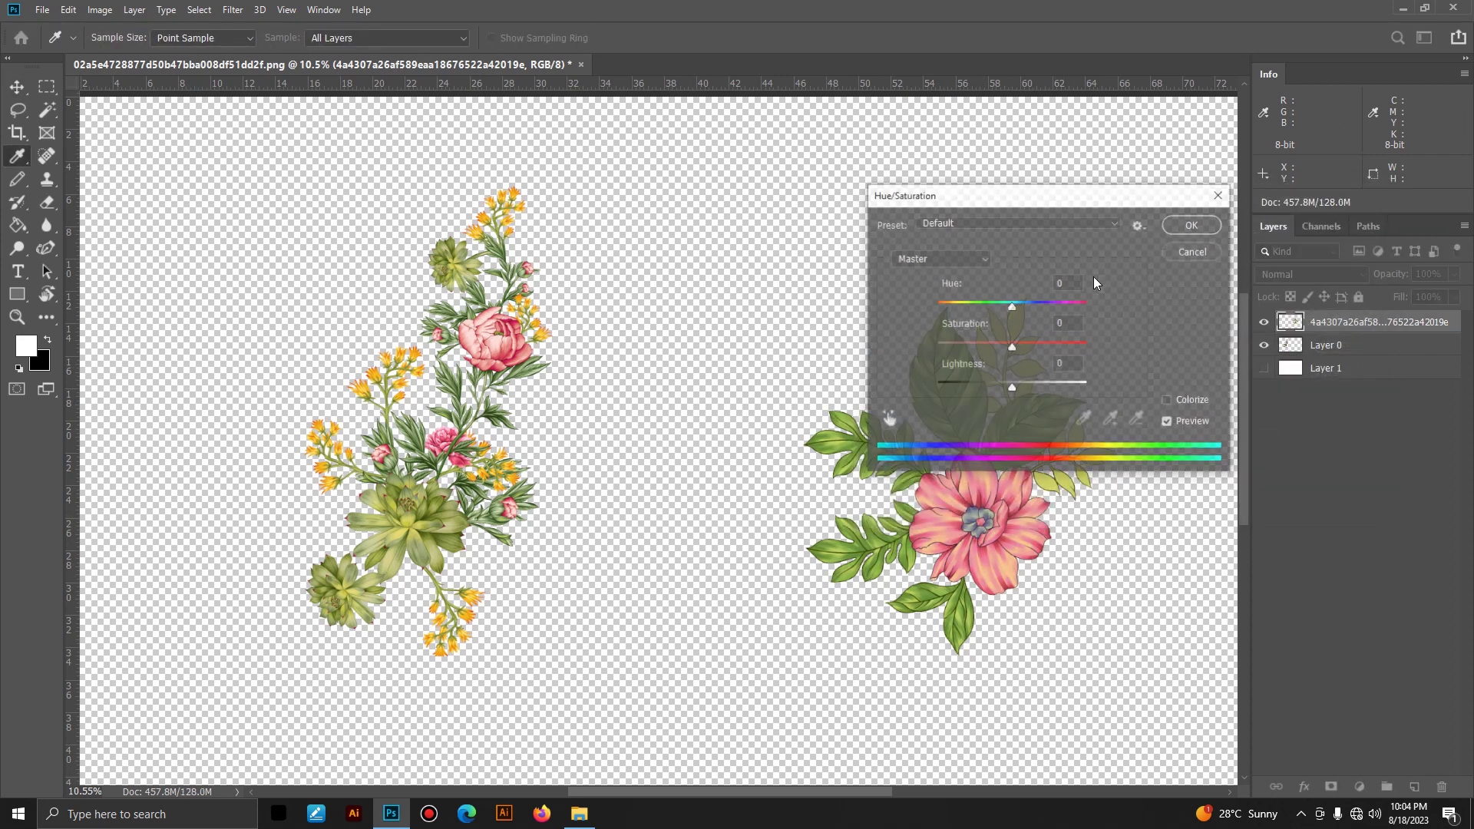
left_click_drag(1010, 206, 1032, 157)
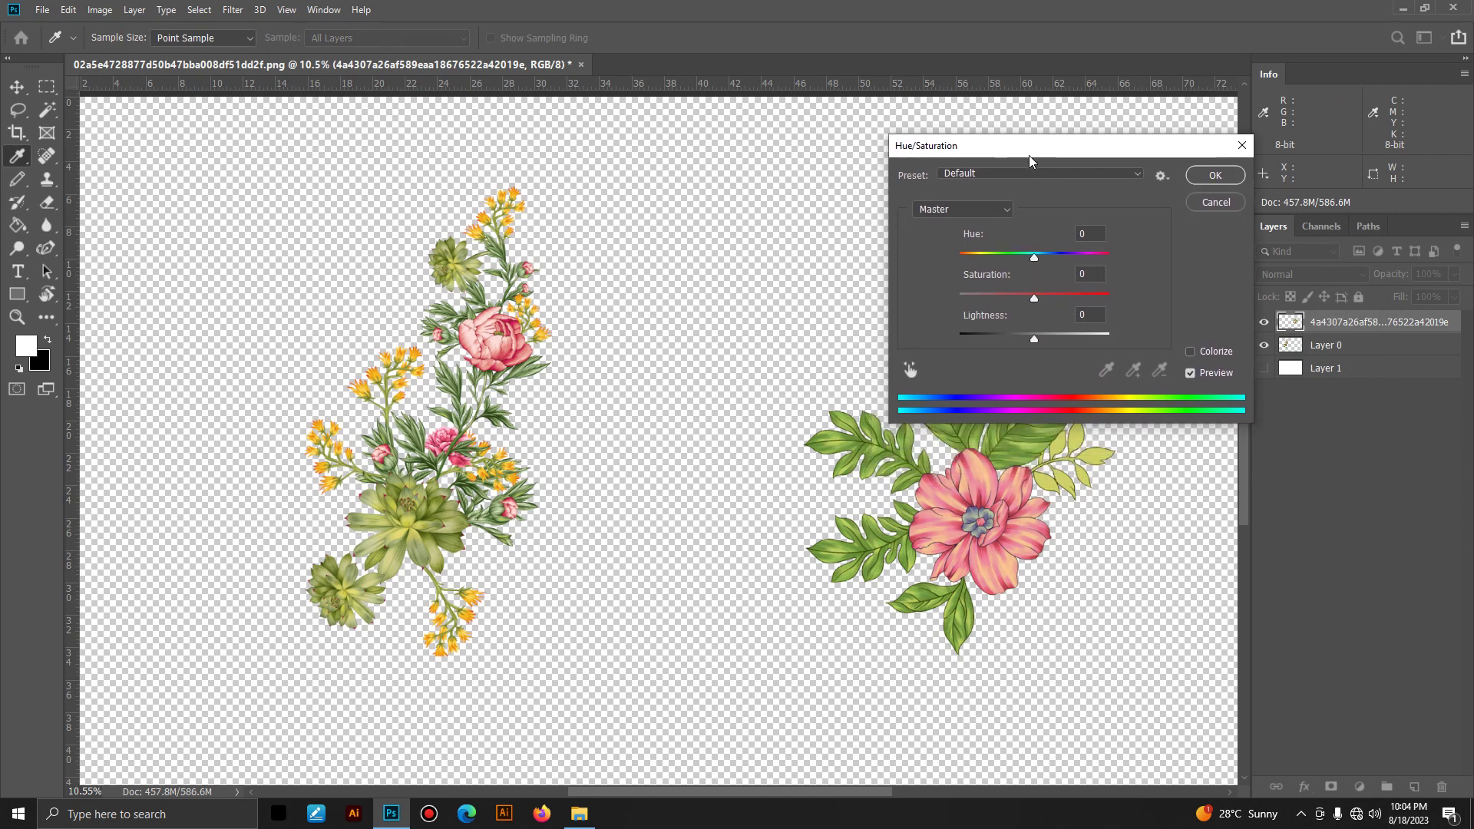
key("Up")
key("Up")
key("Up")
key("Down")
key("Down")
key("Down")
key("Down")
key("Down")
key("Down")
key("ctrl")
key("Return")
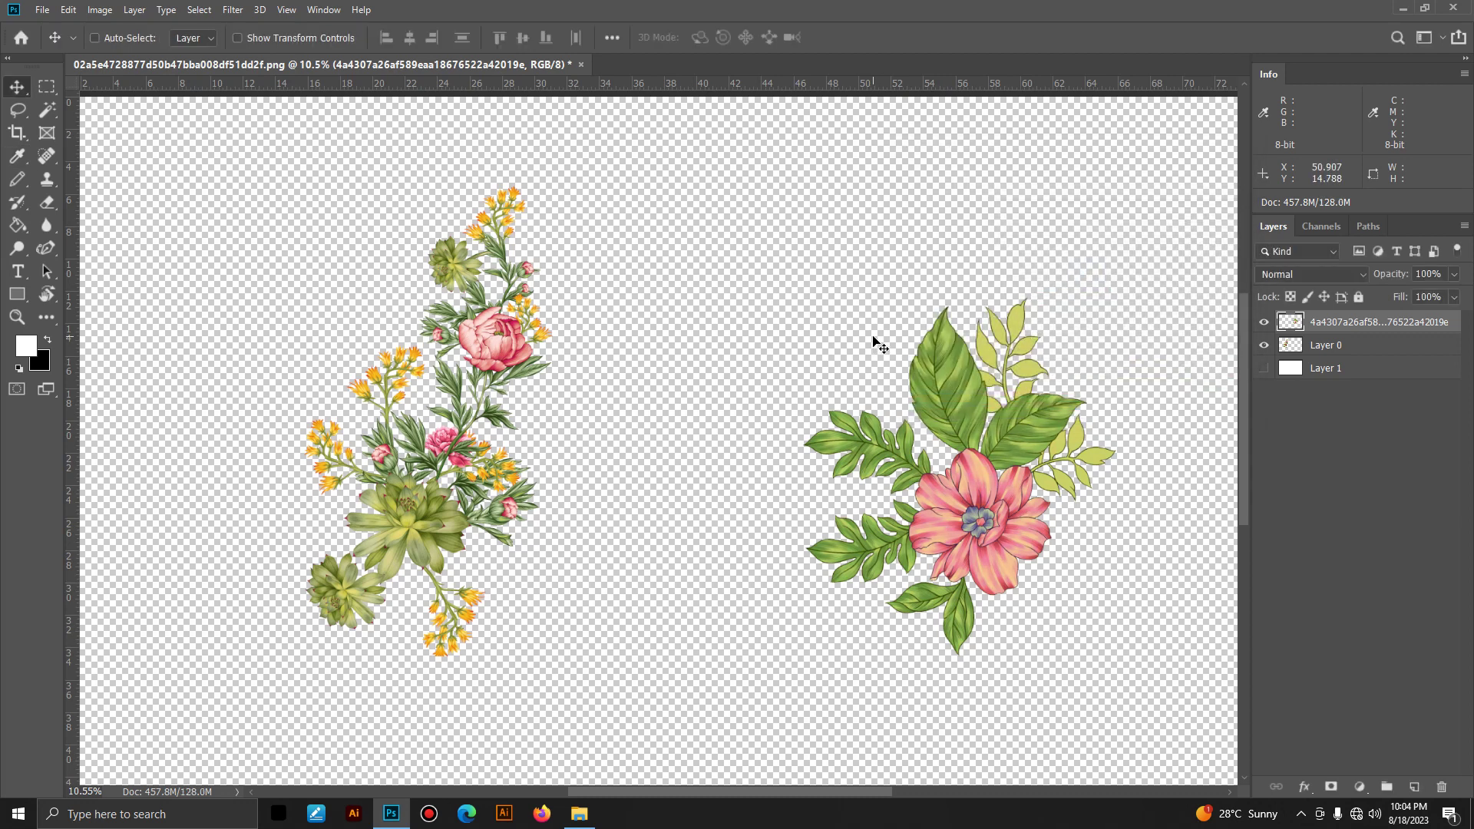